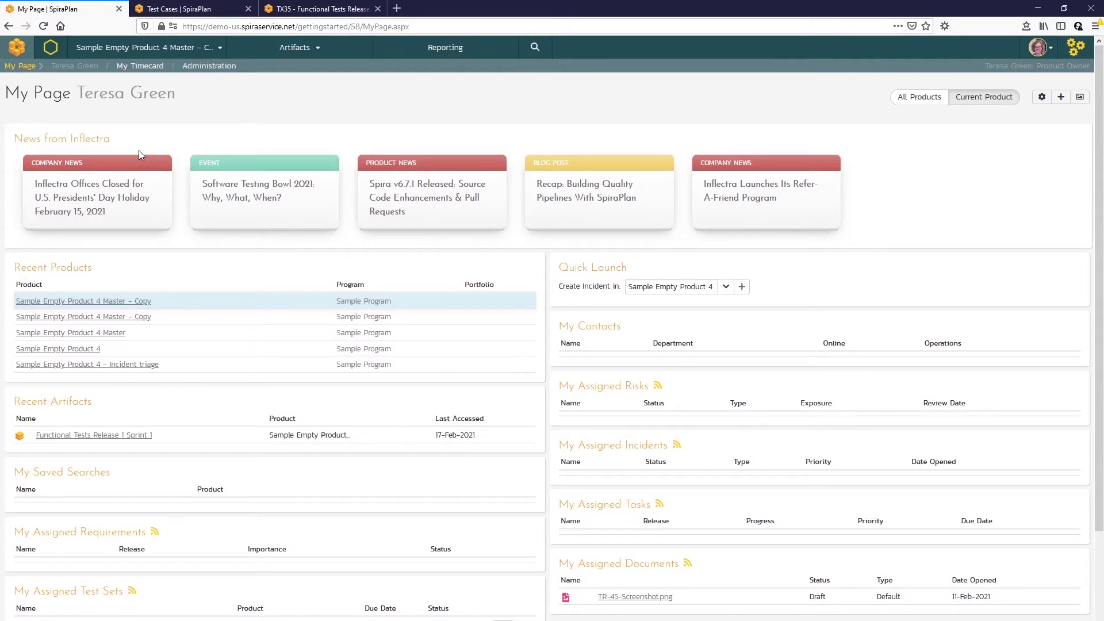
Step: Review the test case actions and row context menu, then open the Sprint 1 test set TX35
left_click(161, 8)
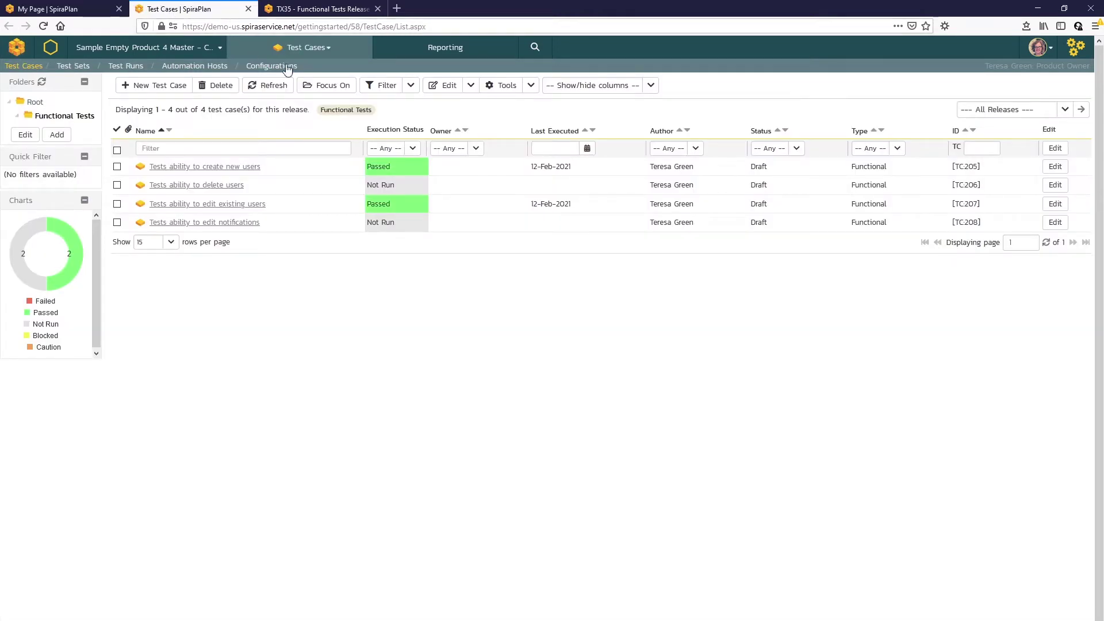
left_click(532, 86)
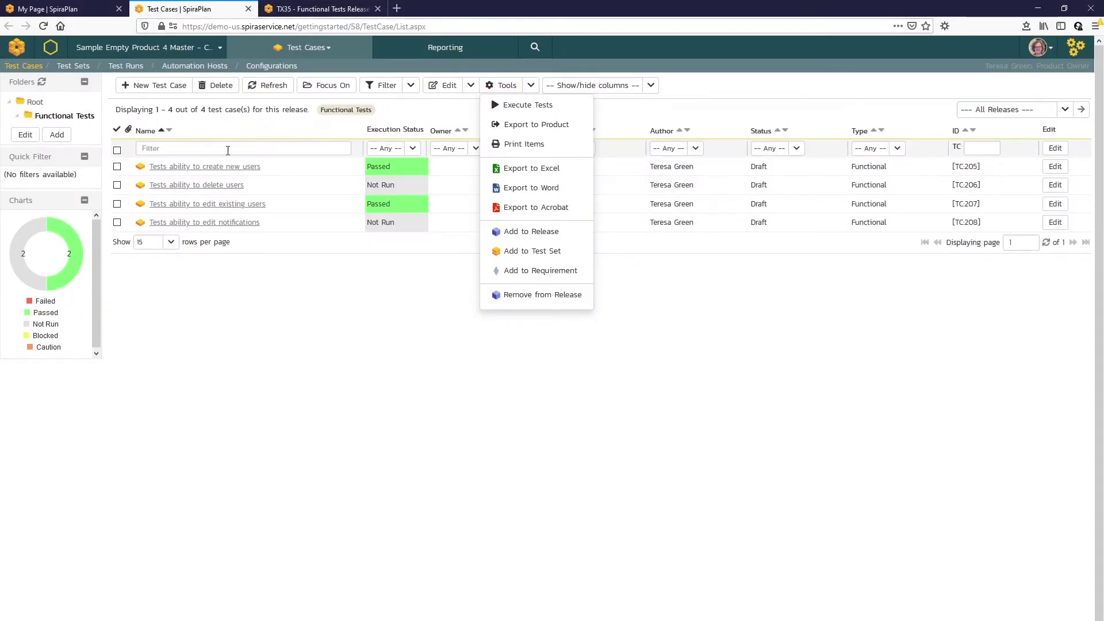
right_click(219, 171)
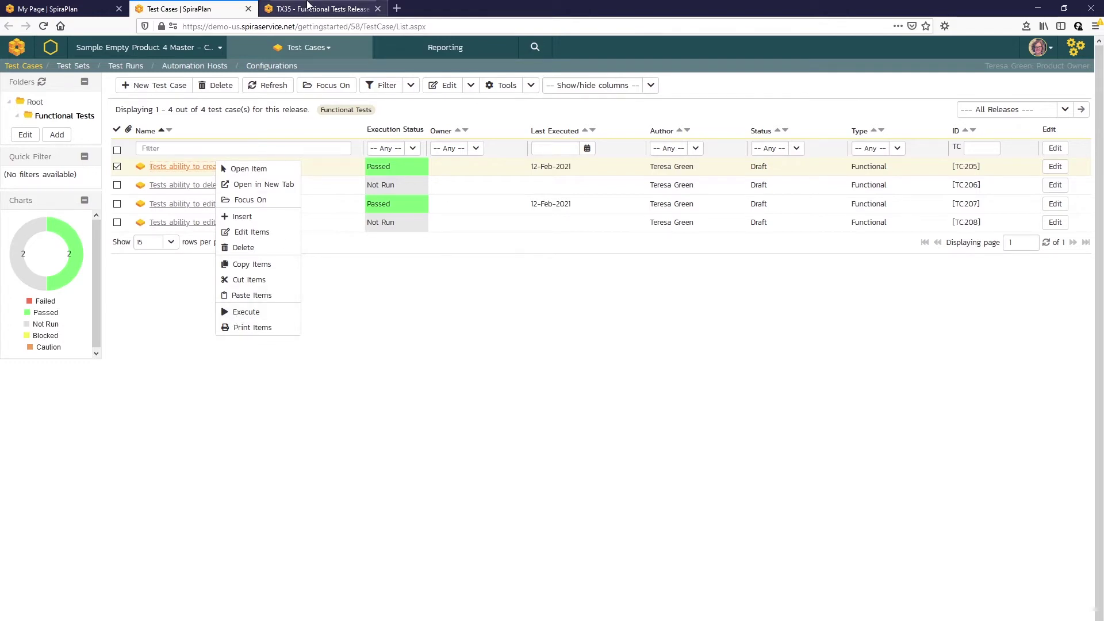
left_click(313, 9)
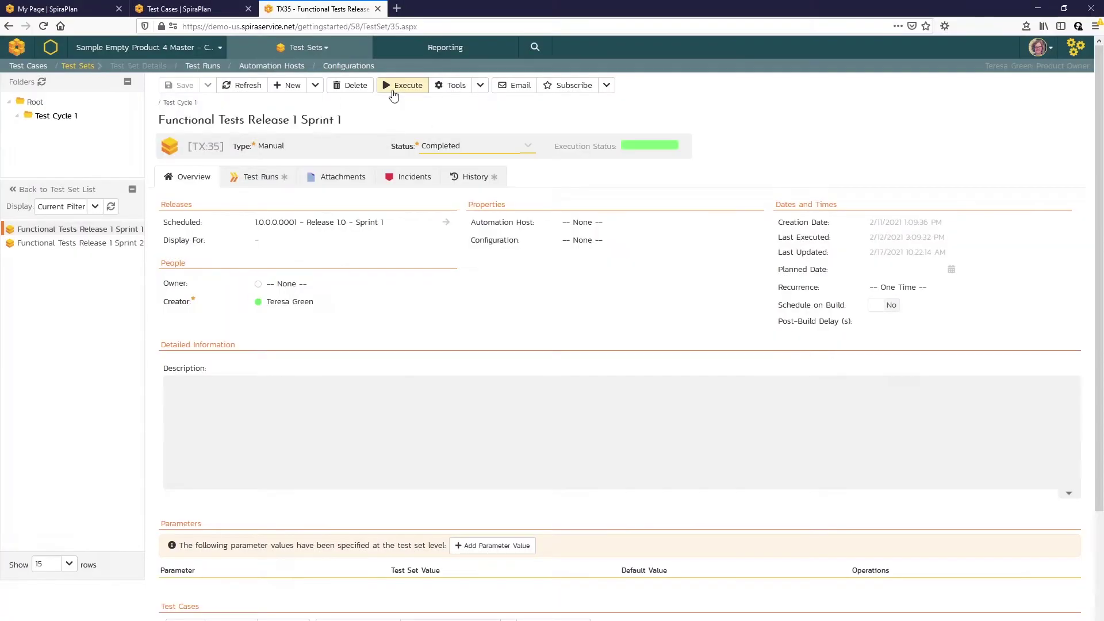
Step: Go back to My Page and scroll down to My Assigned Test Sets
left_click(61, 11)
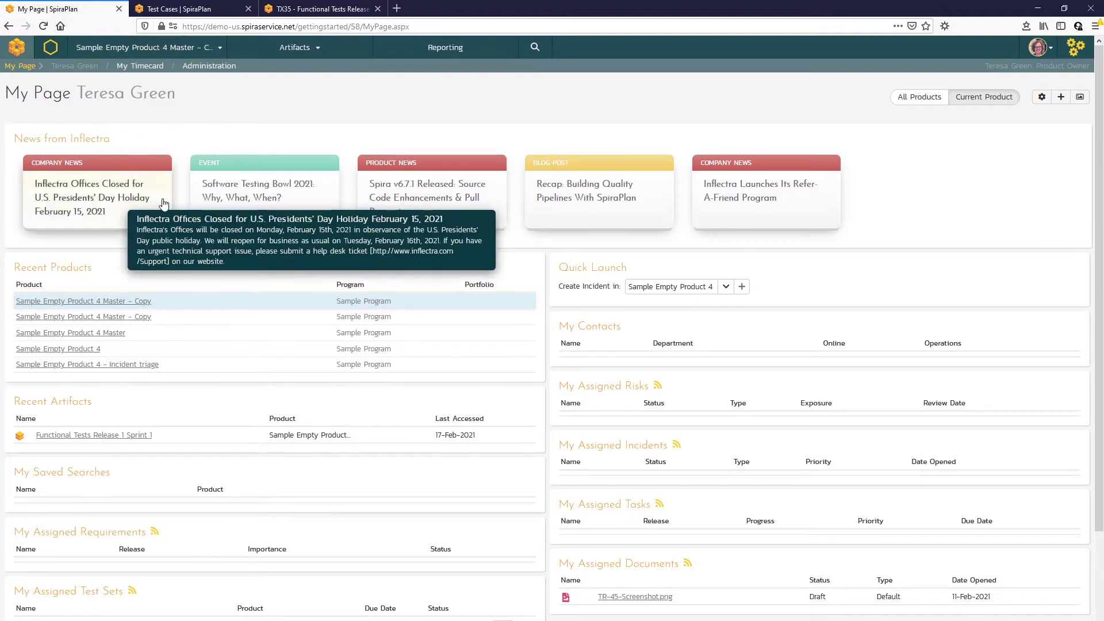
scroll(217, 350, "down", 3)
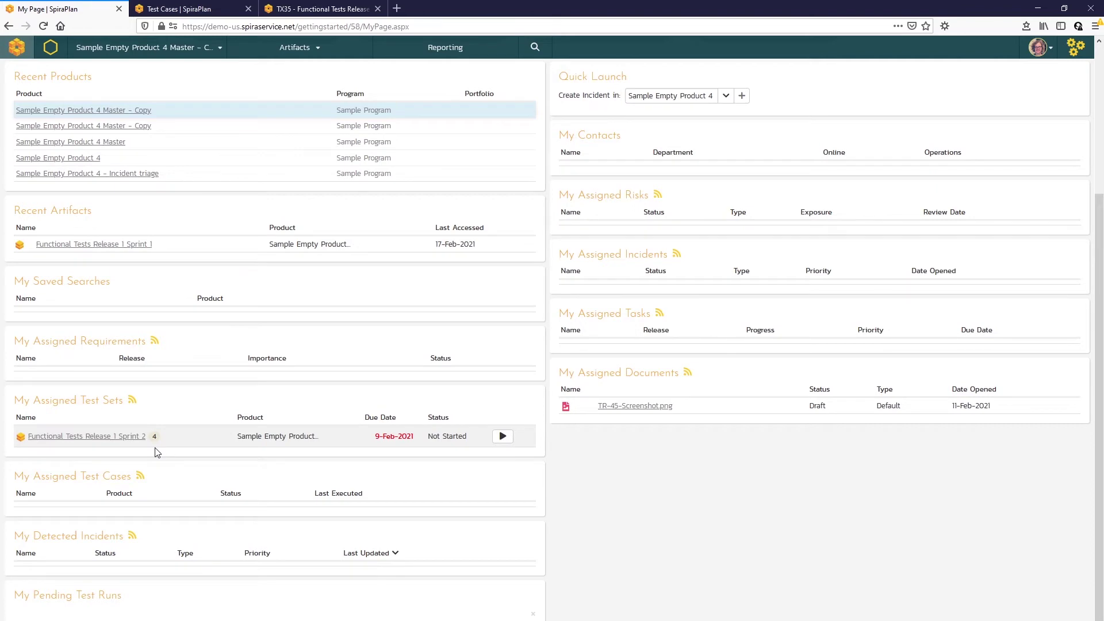
Step: Launch execution of Functional Tests Release 1 Sprint 2 from its play button
left_click(502, 435)
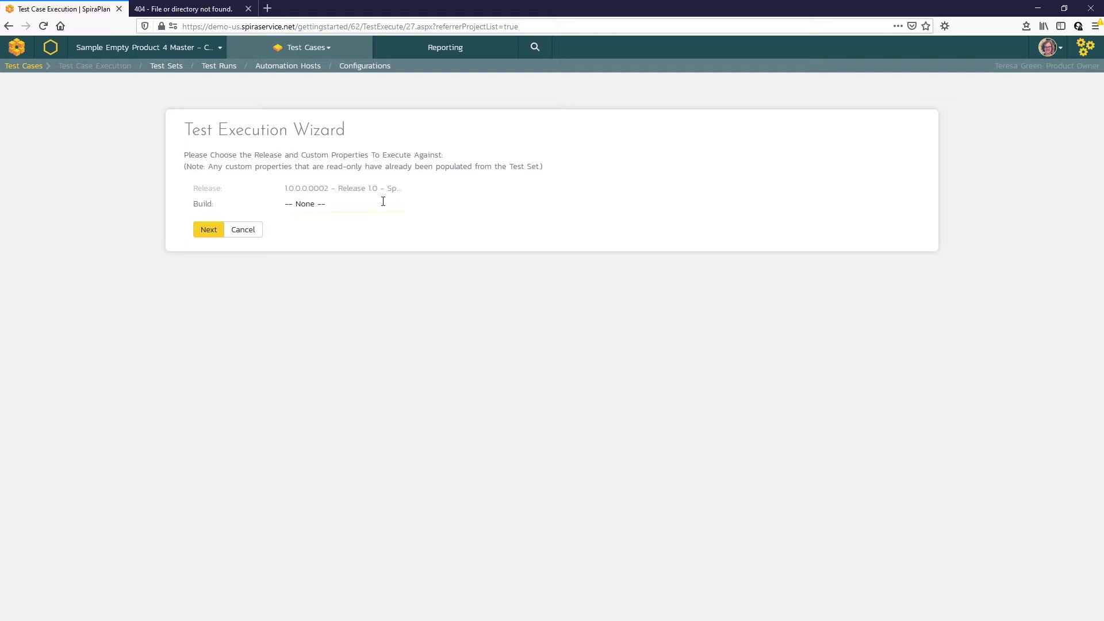
Step: Accept Release 1.0 Sprint 2 with no build, browse the 12 steps in Table view, then use Mini view
left_click(210, 229)
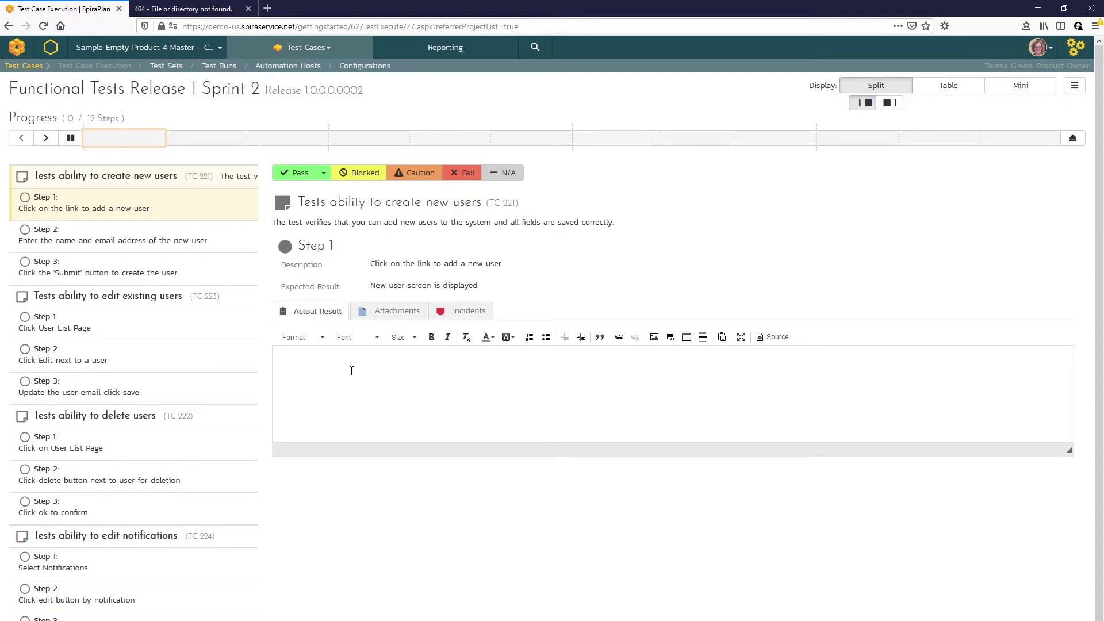
left_click(956, 89)
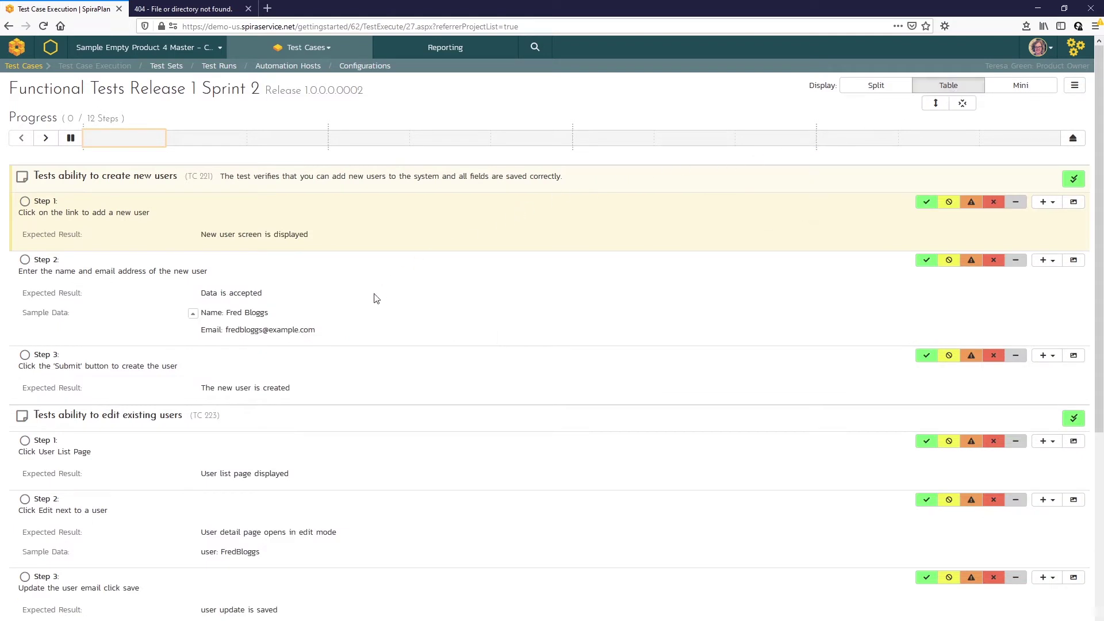
scroll(346, 344, "down", 2)
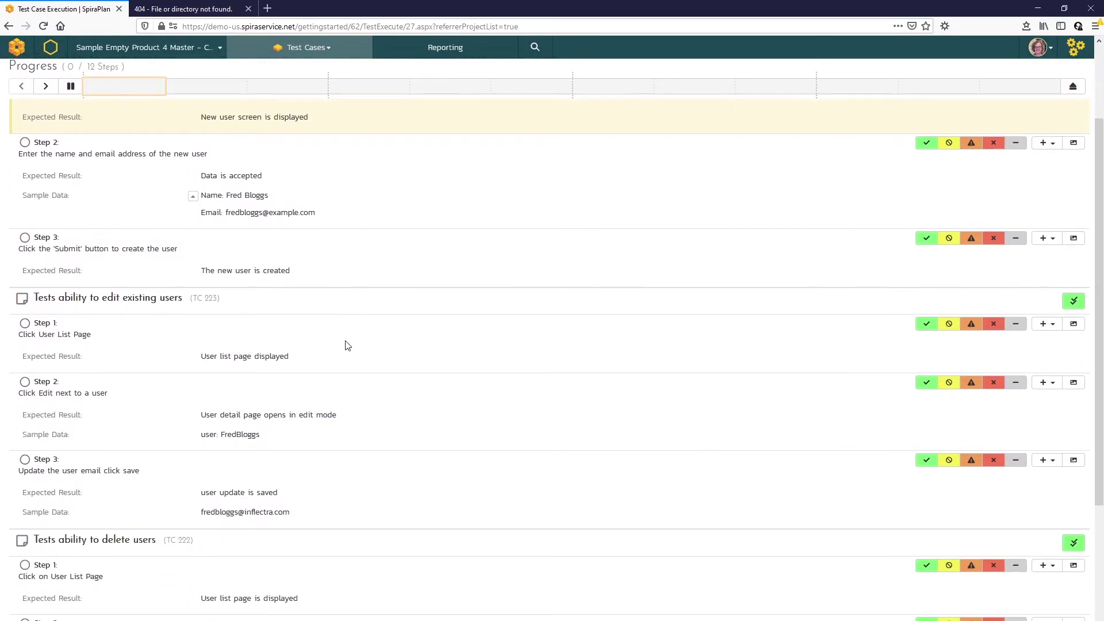
scroll(348, 345, "down", 5)
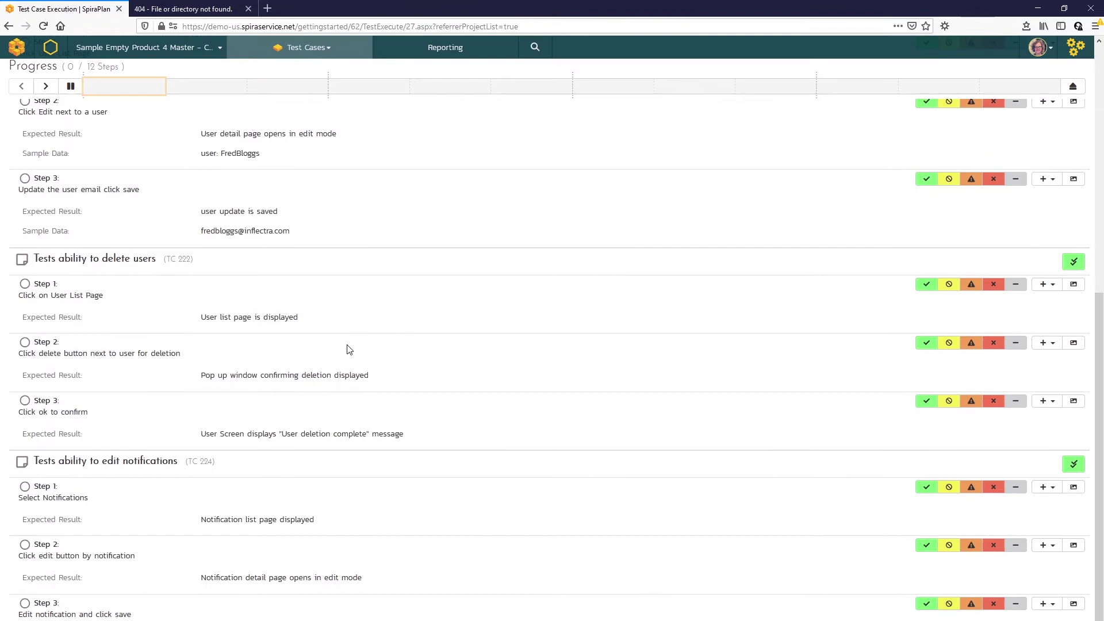
scroll(348, 349, "up", 7)
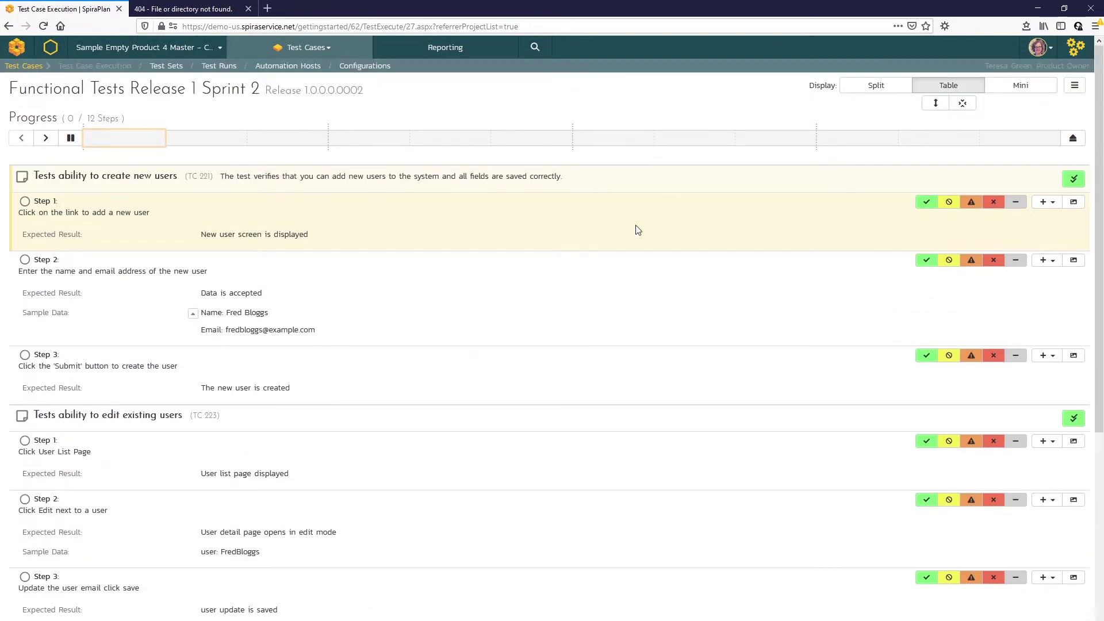
left_click(1007, 90)
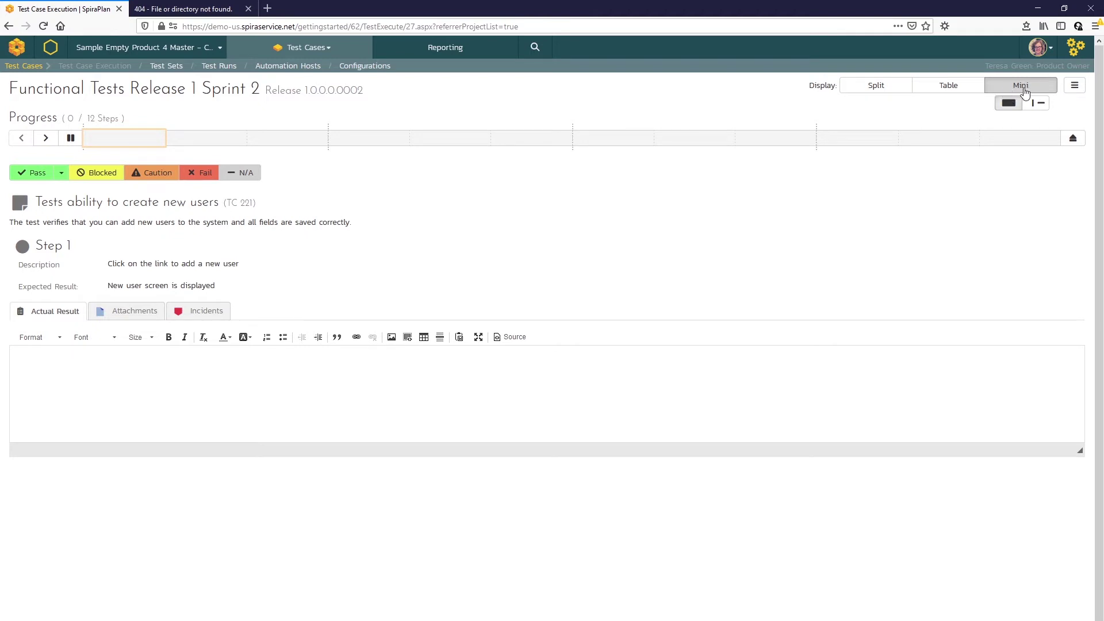
Step: Try the Mini embedded browser pane, then return to Split display with a widened detail panel
left_click(1040, 103)
left_click(1041, 105)
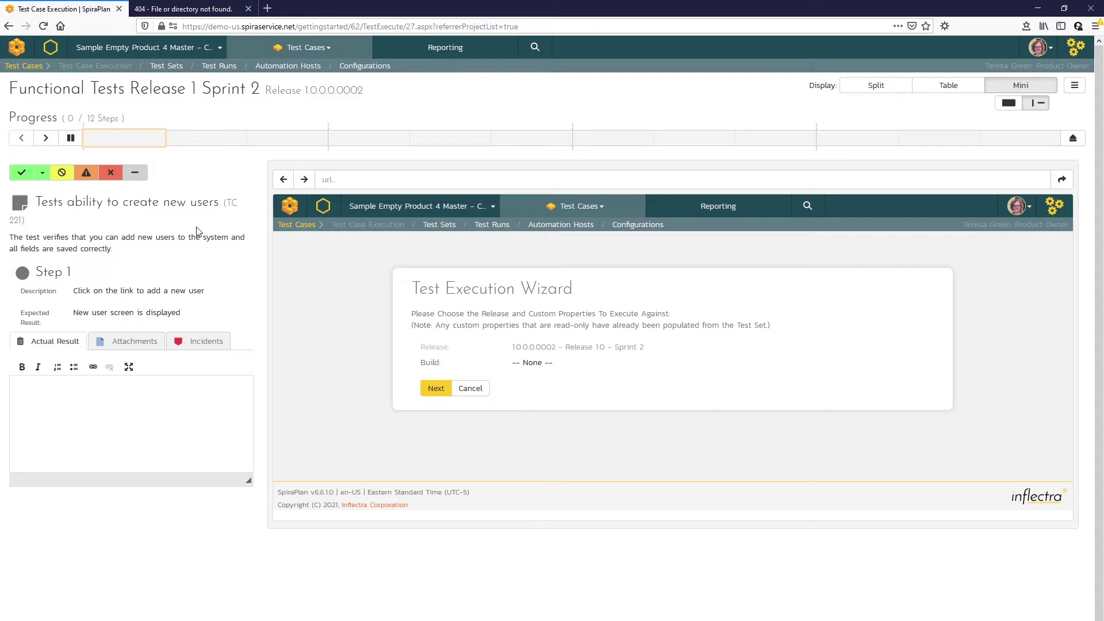
left_click(861, 91)
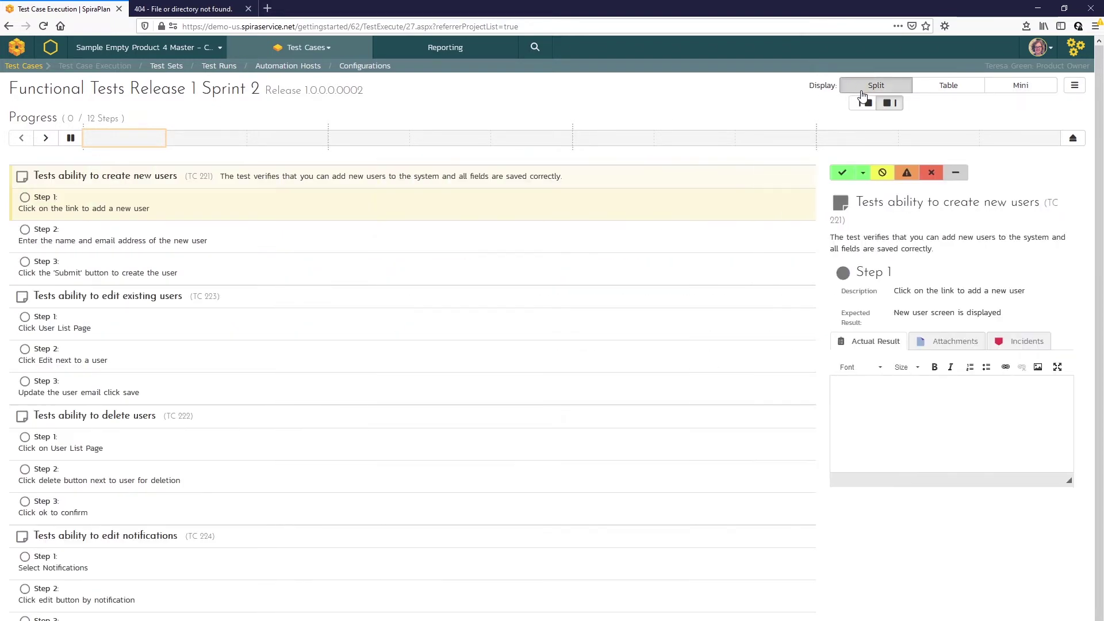
left_click(863, 103)
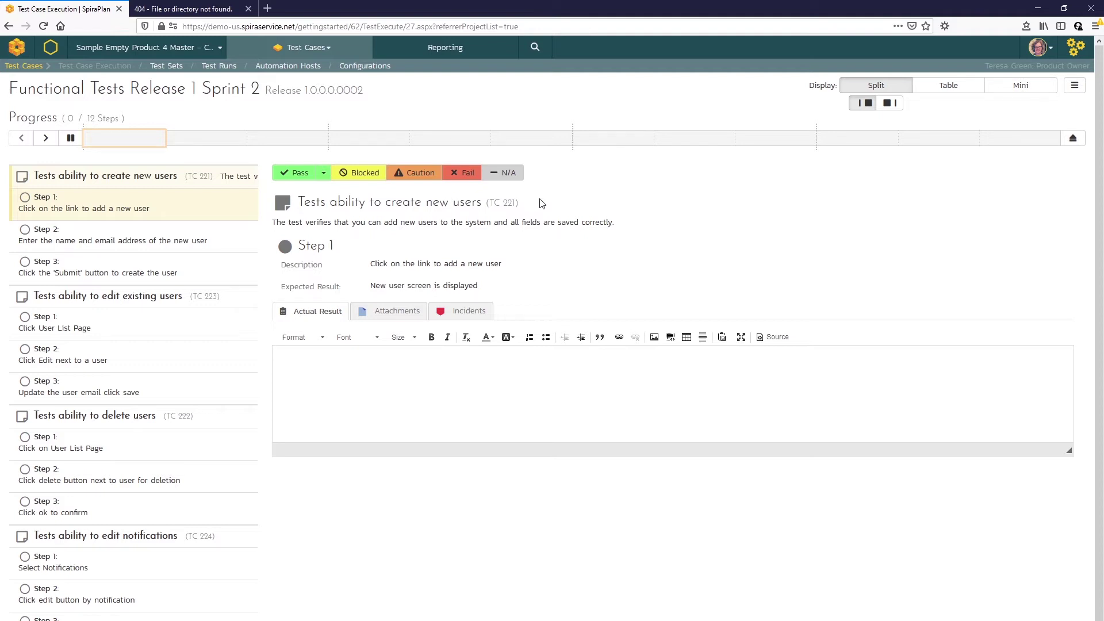
Step: Pass Steps 1, 2 and 3 of TC 221, Tests ability to create new users
left_click(1075, 48)
left_click(298, 174)
left_click(298, 176)
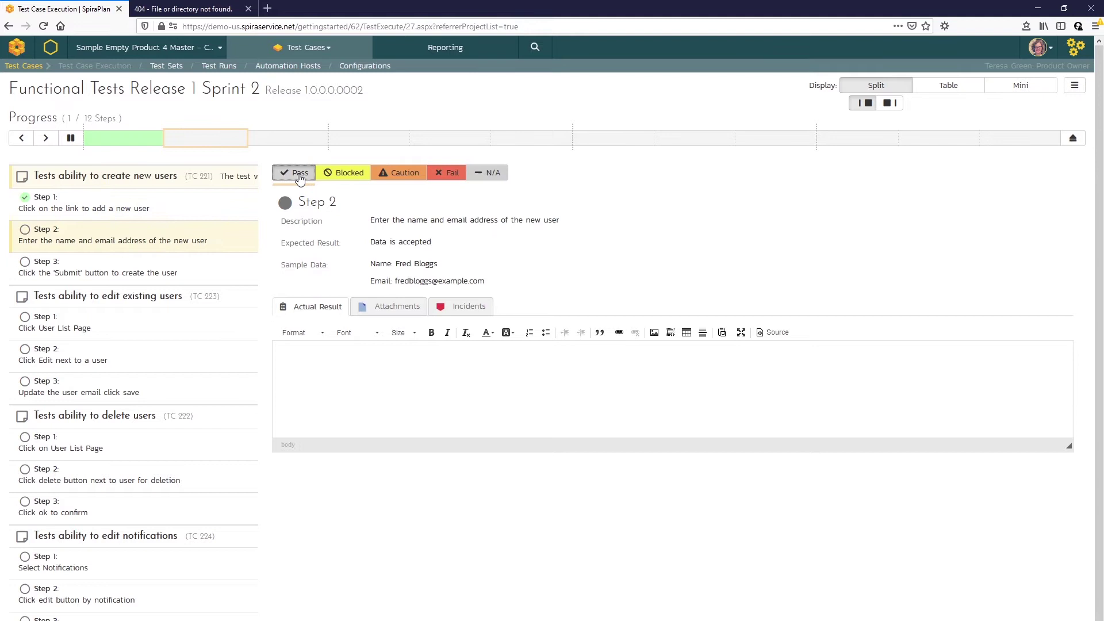
mouse_move(147, 145)
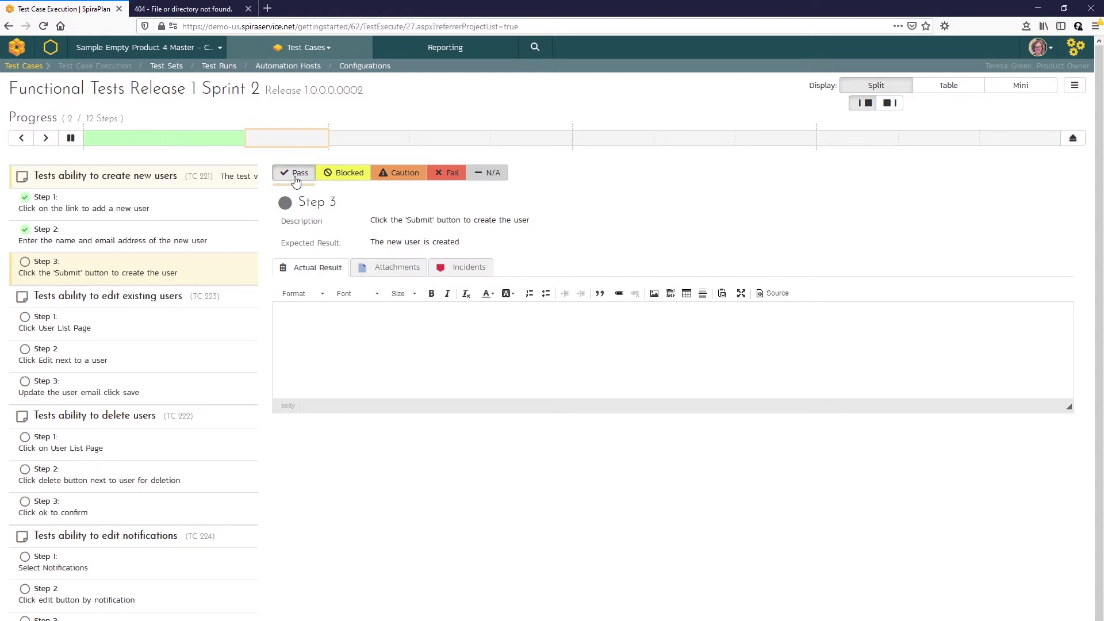
left_click(295, 175)
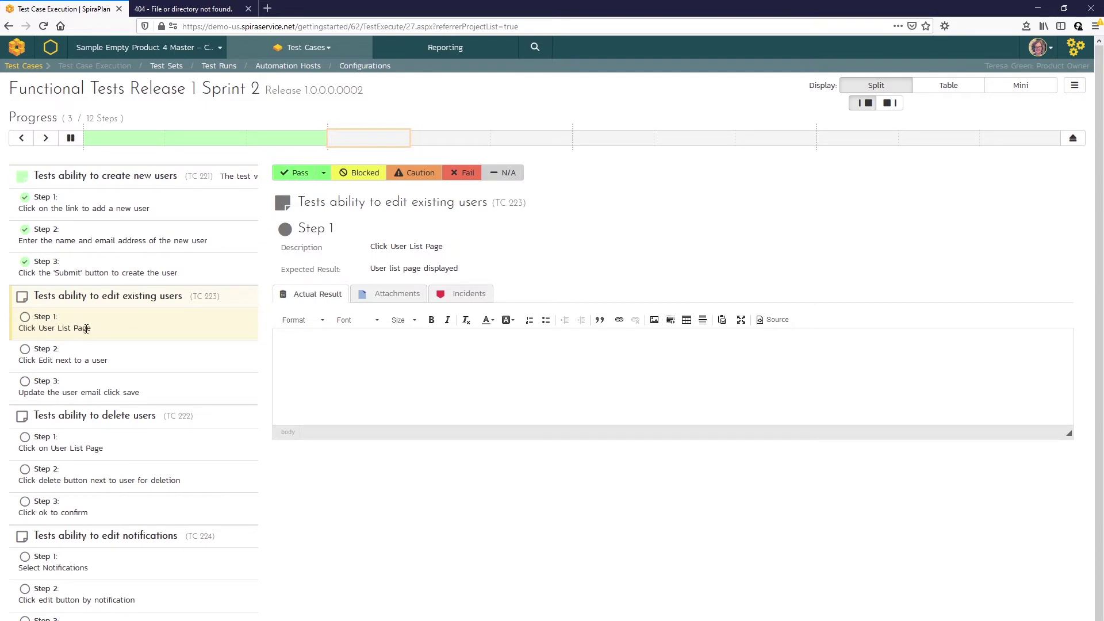
Step: Enter 'Missing page - 404 error' as TC 223 Step 1's actual result with a pasted 404-page screenshot
left_click(292, 337)
type("Missing page - 404 error")
left_click(166, 9)
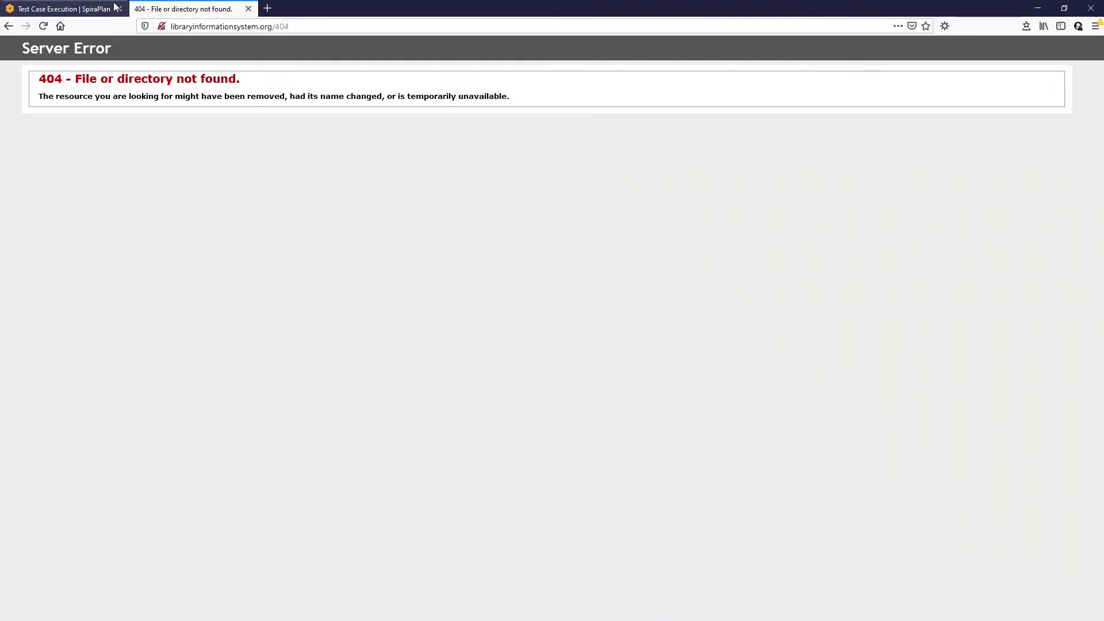
left_click(79, 9)
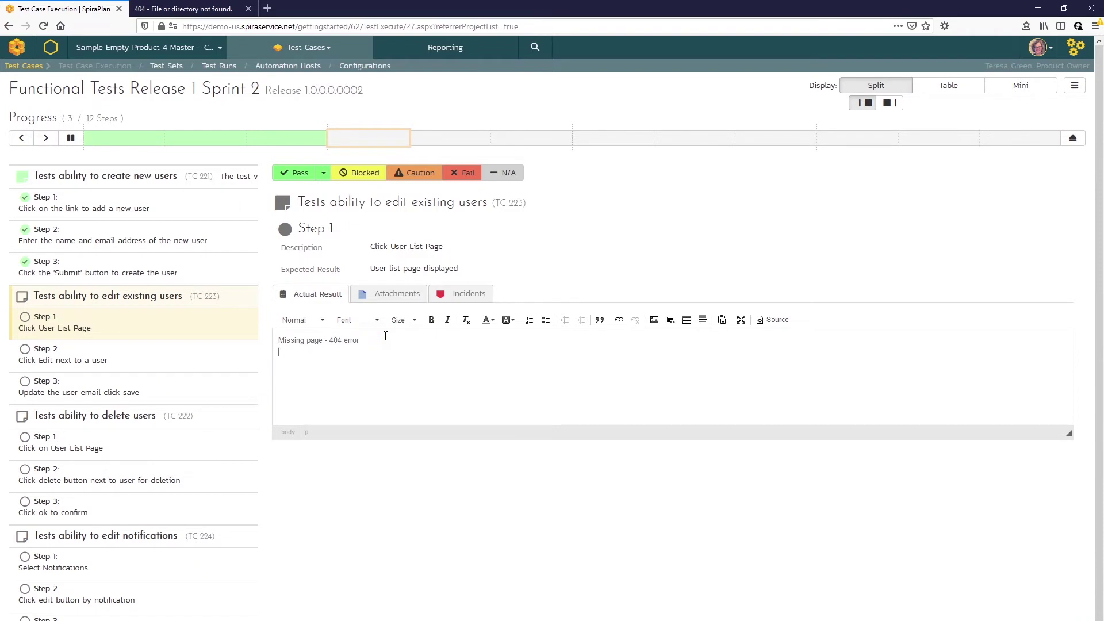
key("ctrl+v")
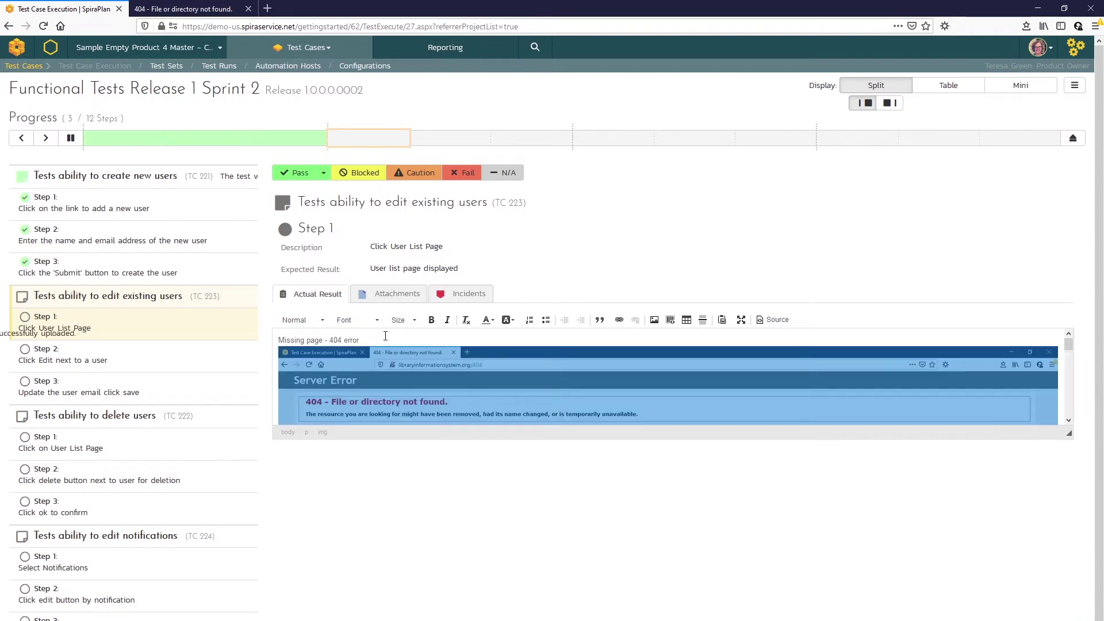
Step: Fail TC 223 Step 1 with a new Bug incident 'Missing page - 404 error', then move to TC 222
left_click(465, 296)
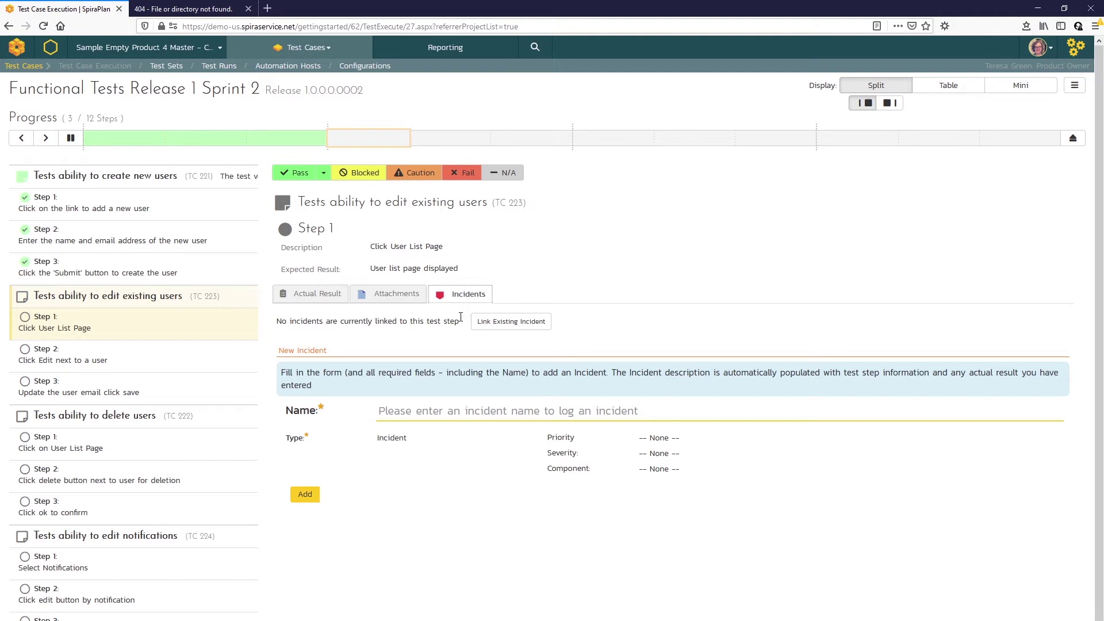
left_click(396, 413)
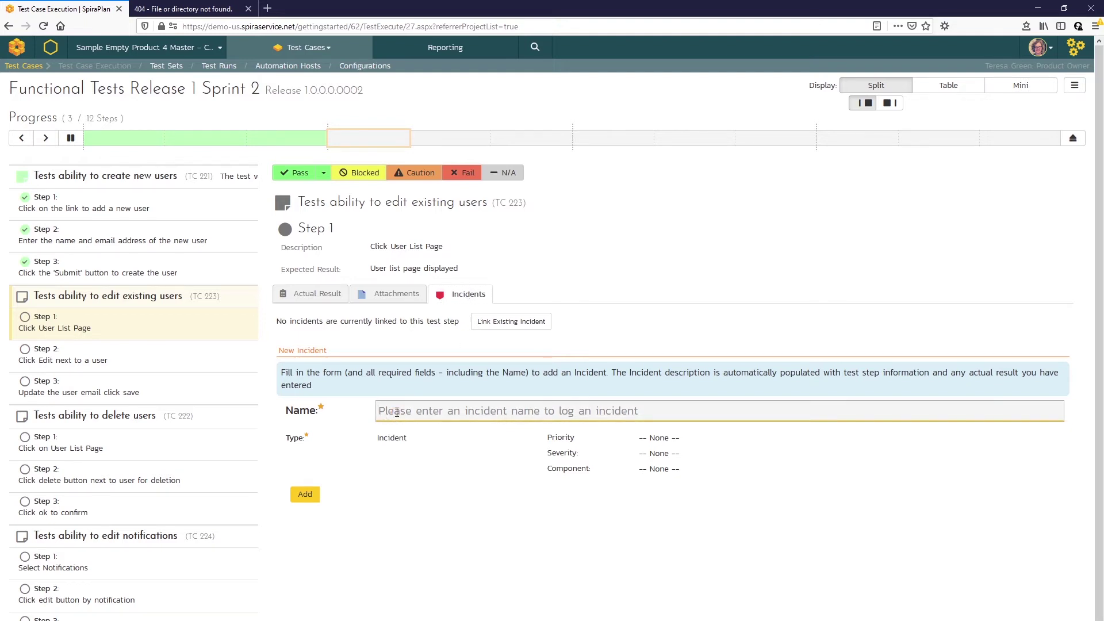
type("Missing")
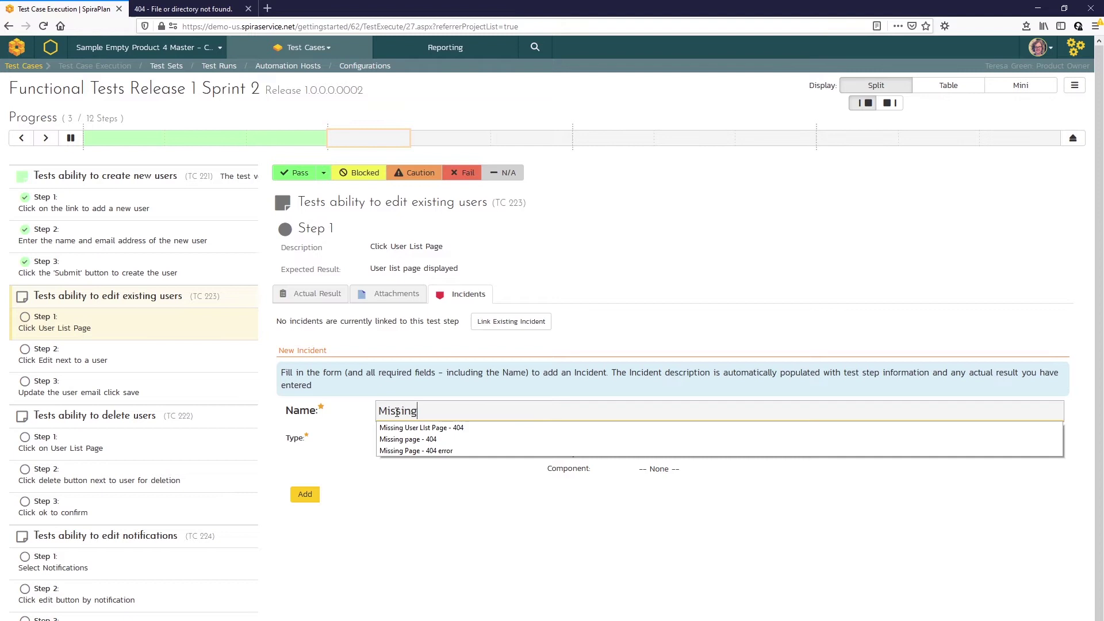
type(" page - 404 error")
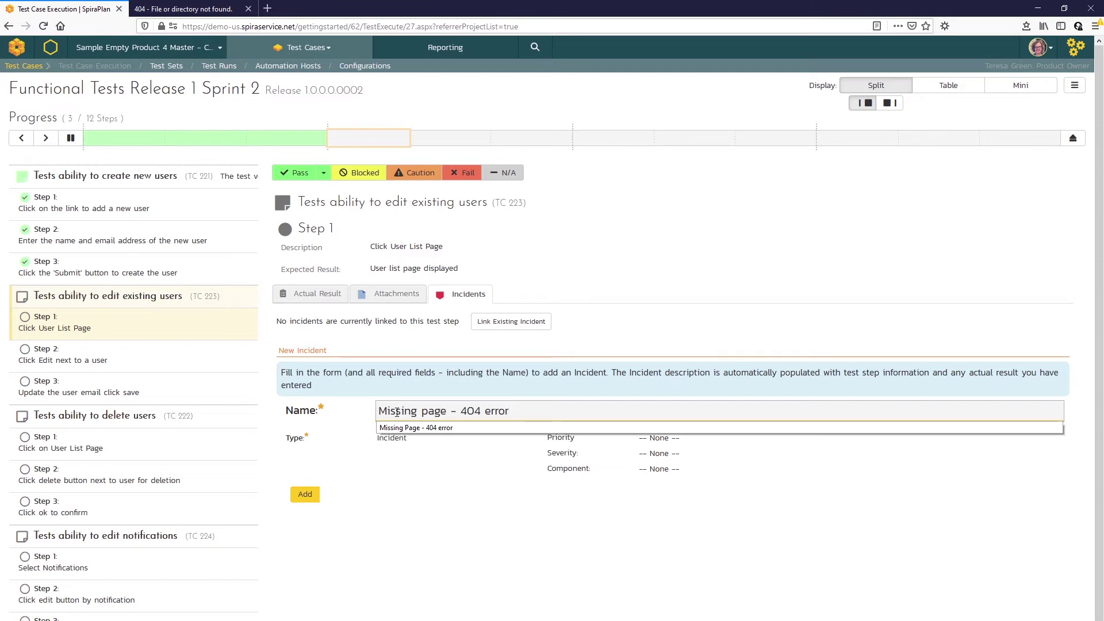
left_click(460, 439)
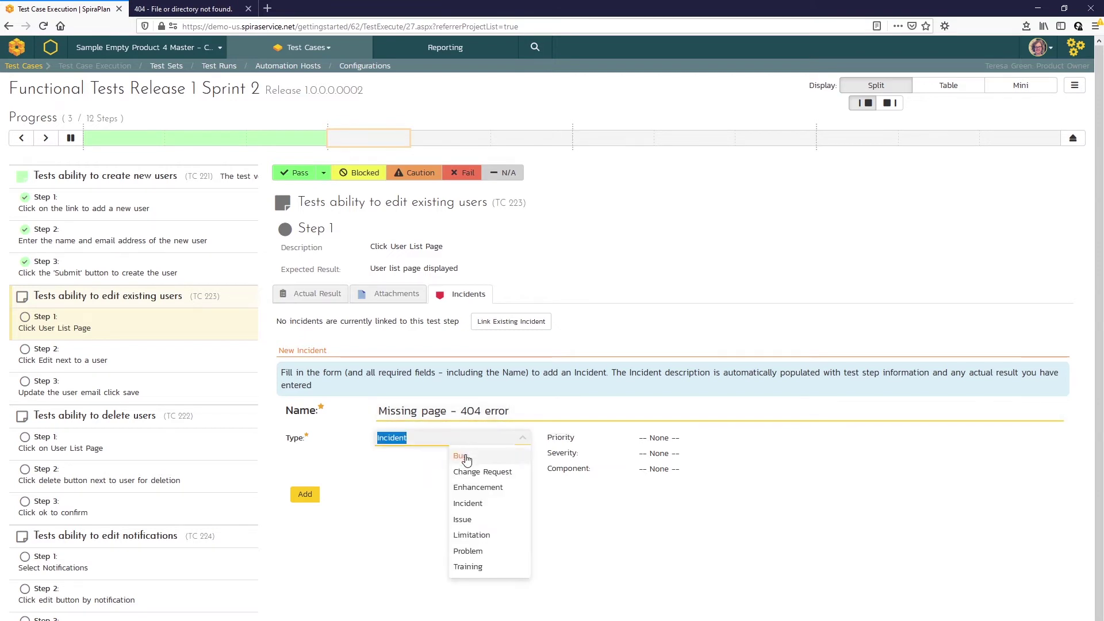
left_click(462, 456)
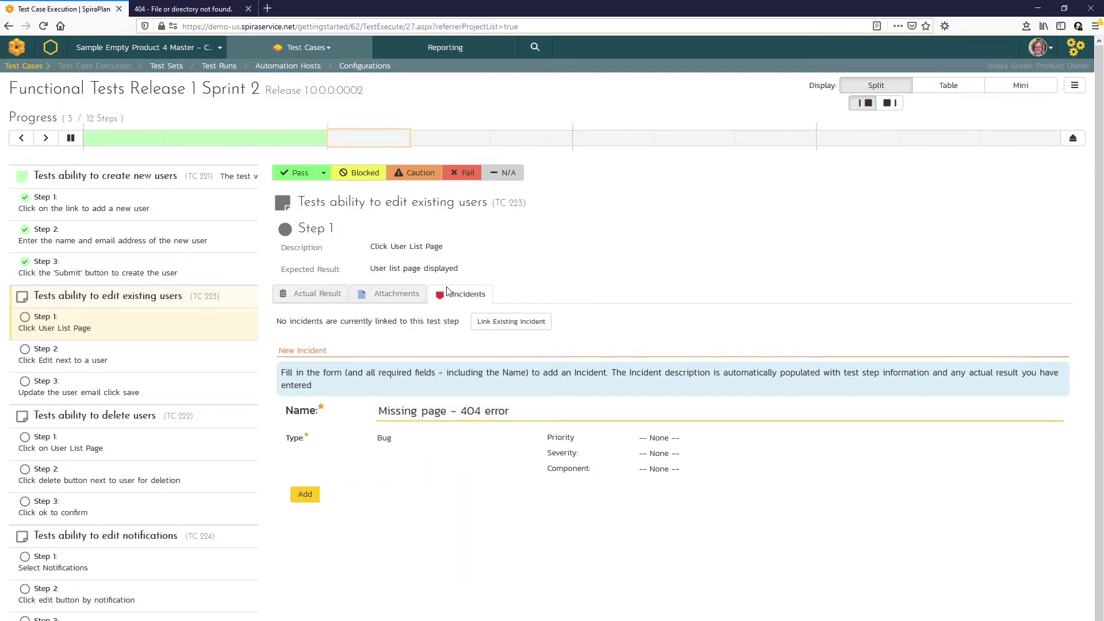
left_click(469, 174)
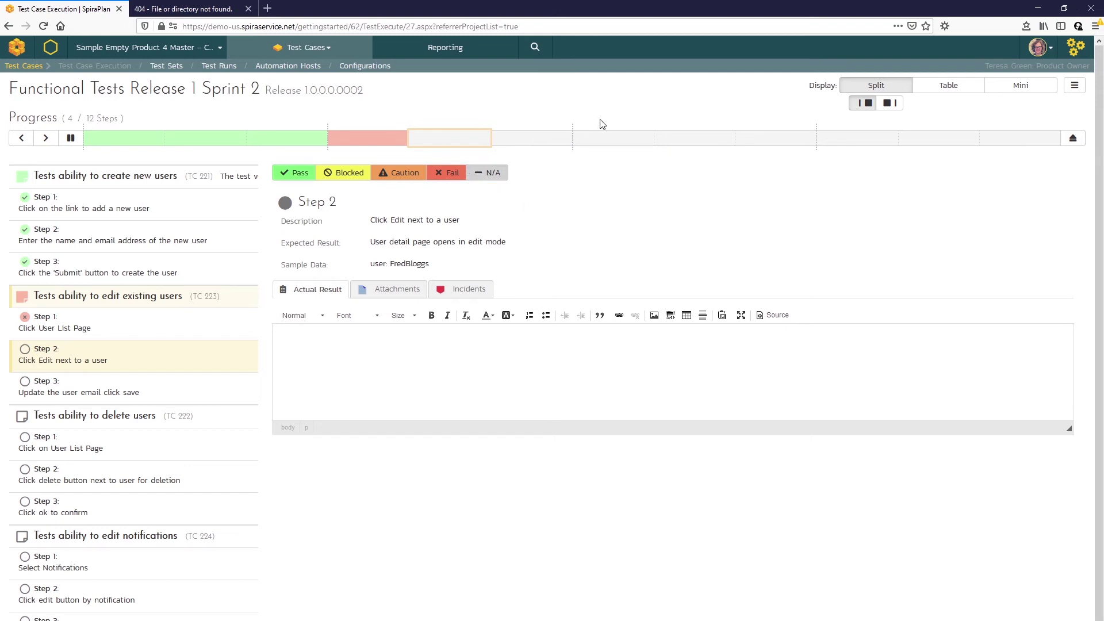
left_click(604, 139)
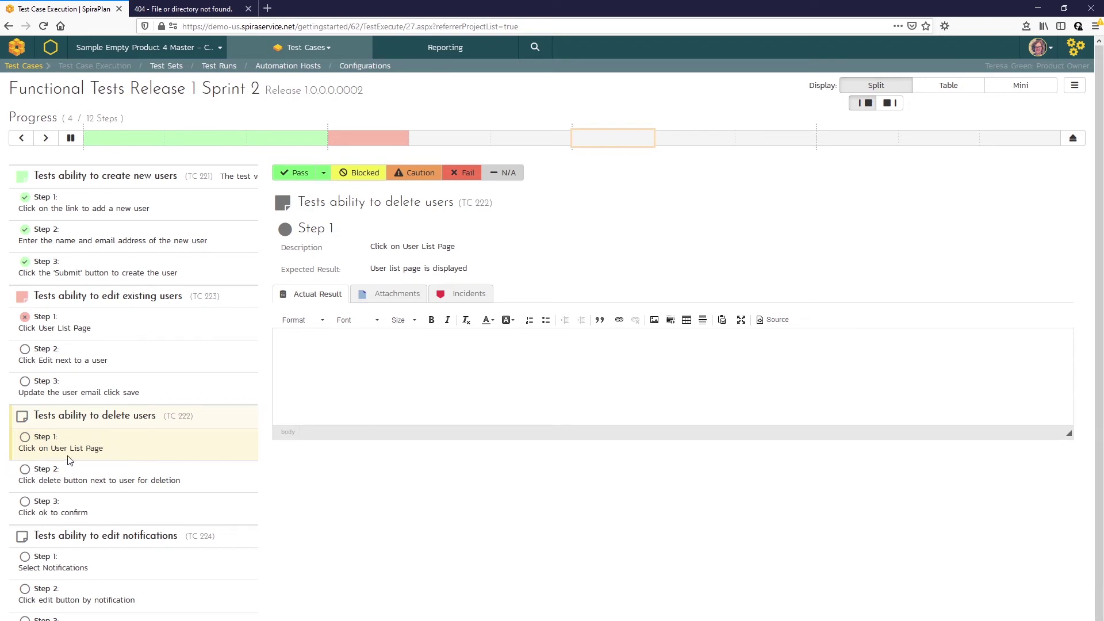
Step: Record 'Missing page - 404 error' and the 404 screenshot as TC 222 Step 1's actual result
left_click(308, 346)
type("Missing page - 404 error")
key("ctrl+v")
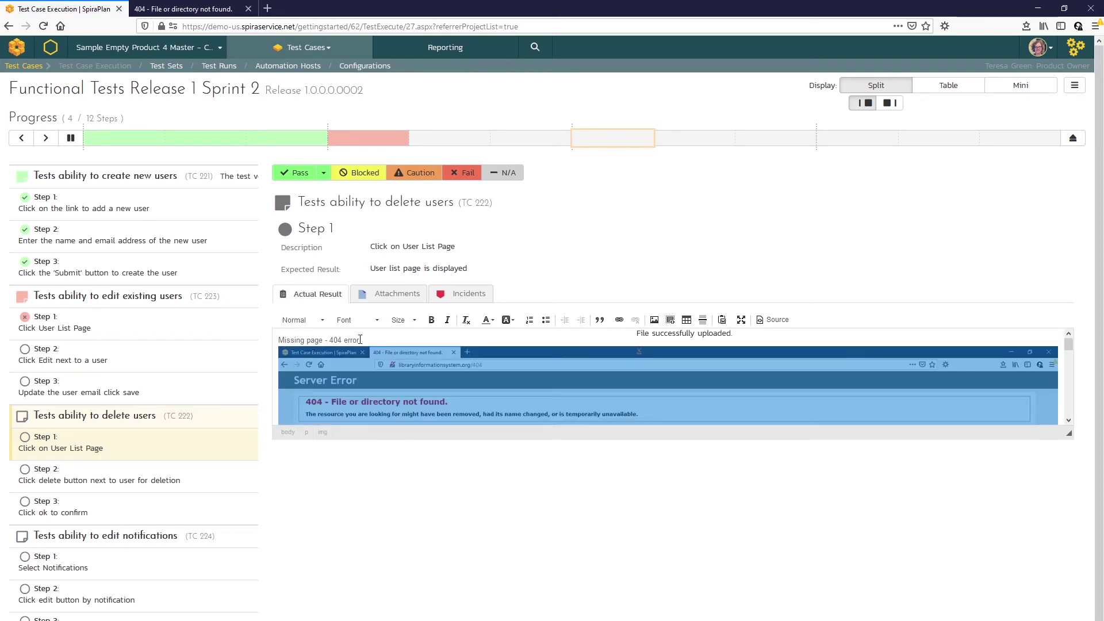
Step: Link existing incident IN:77 'Missing page - 404 error' to the step
left_click(448, 294)
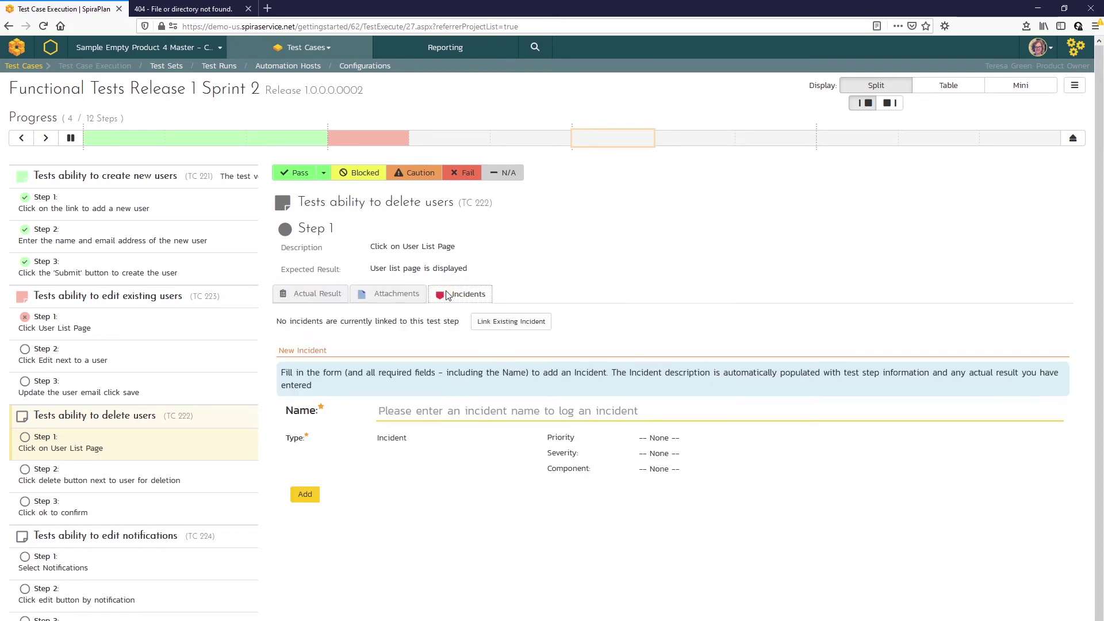
left_click(498, 322)
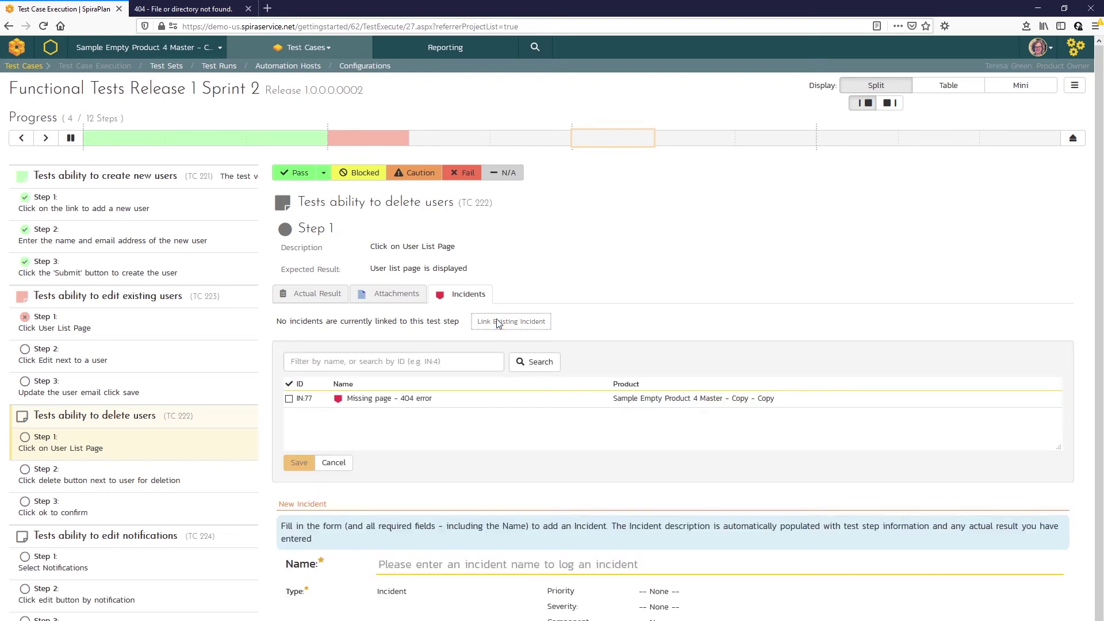
left_click(289, 399)
left_click(299, 485)
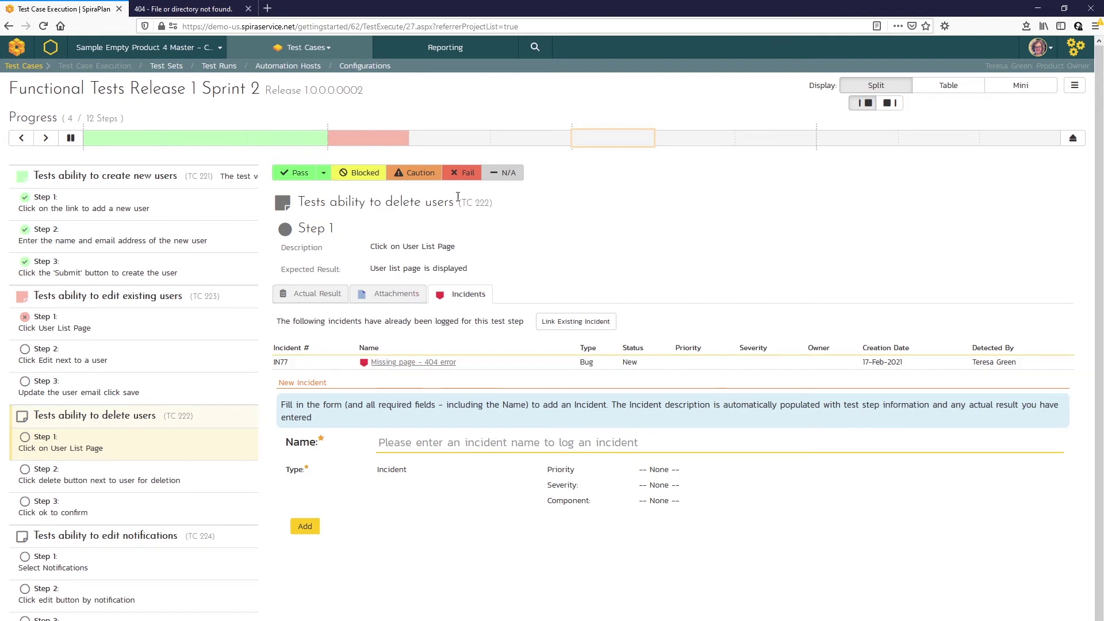
Step: Fail TC 222 Step 1, Pass All steps of TC 224, then finish the run and confirm
left_click(463, 174)
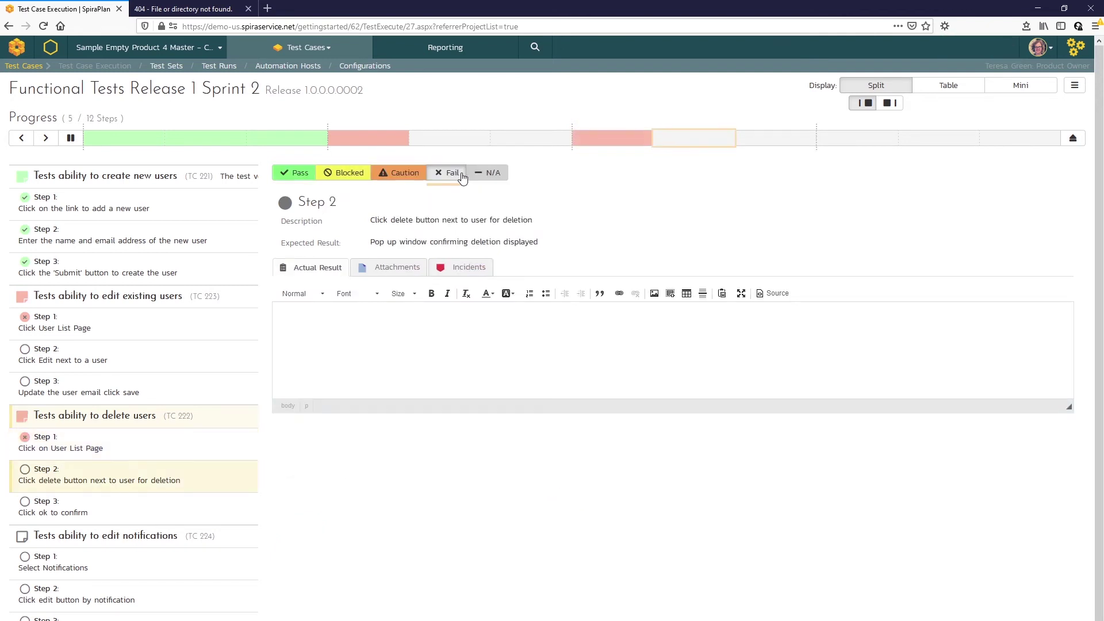
left_click(835, 149)
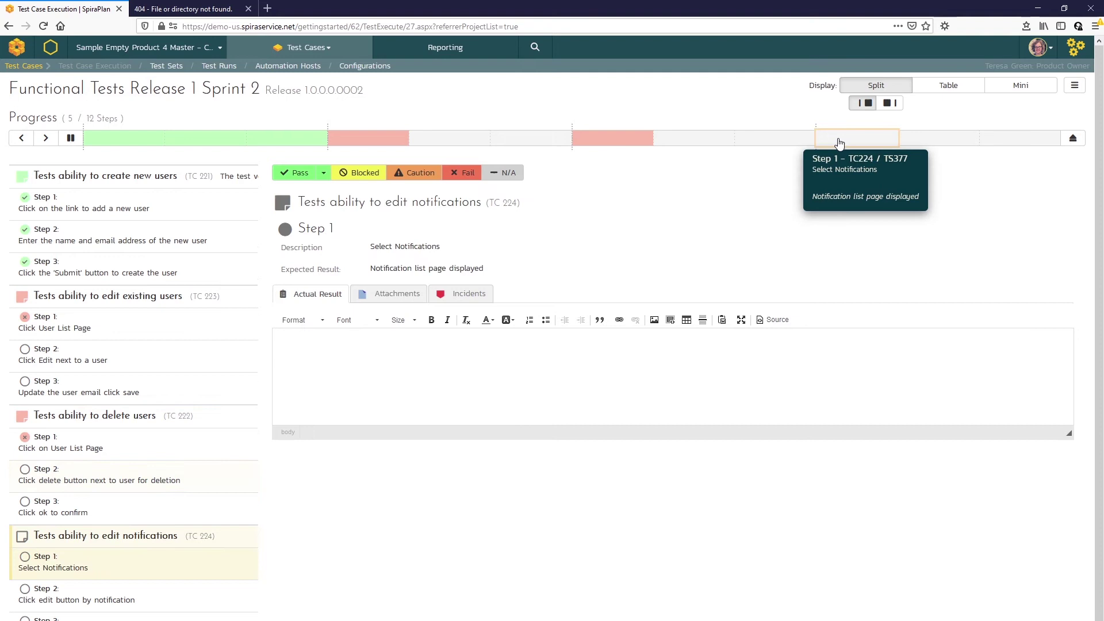
left_click(323, 174)
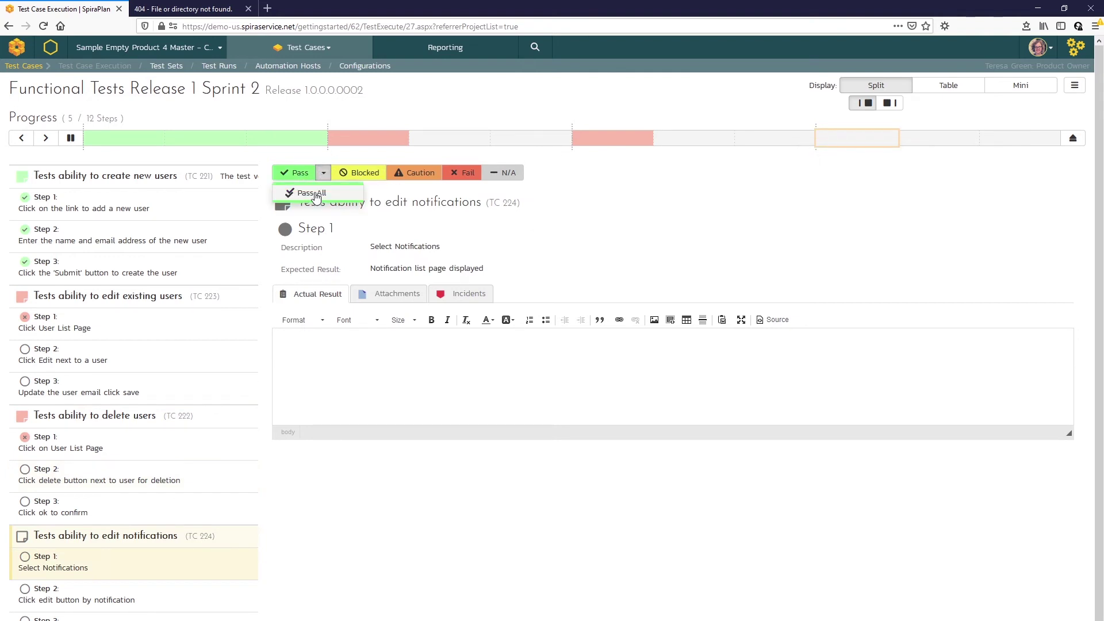
left_click(315, 197)
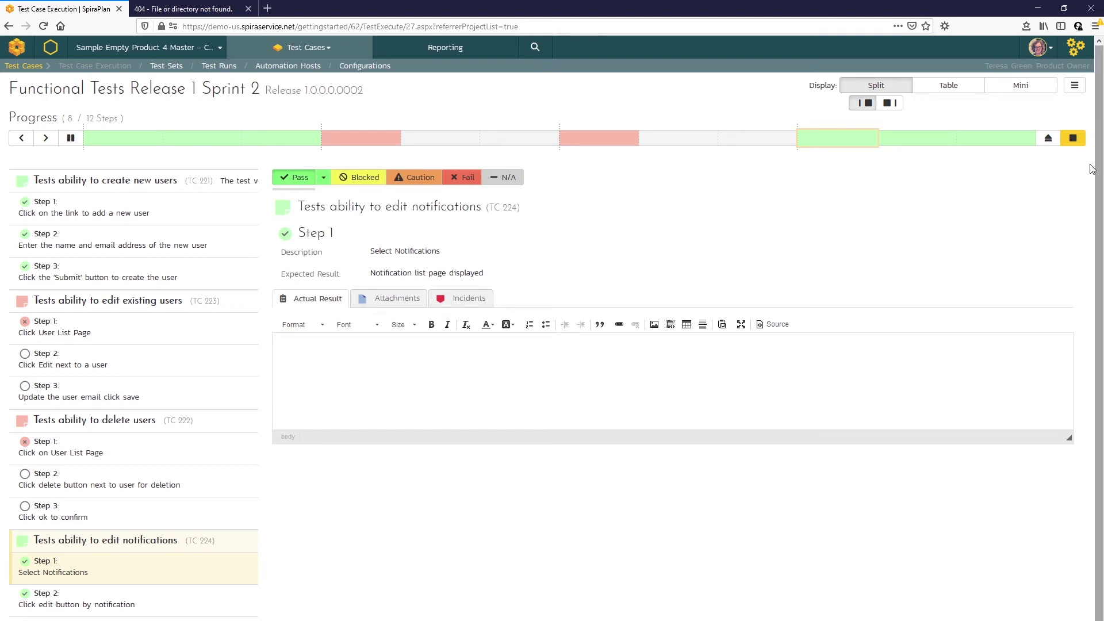
left_click(1073, 140)
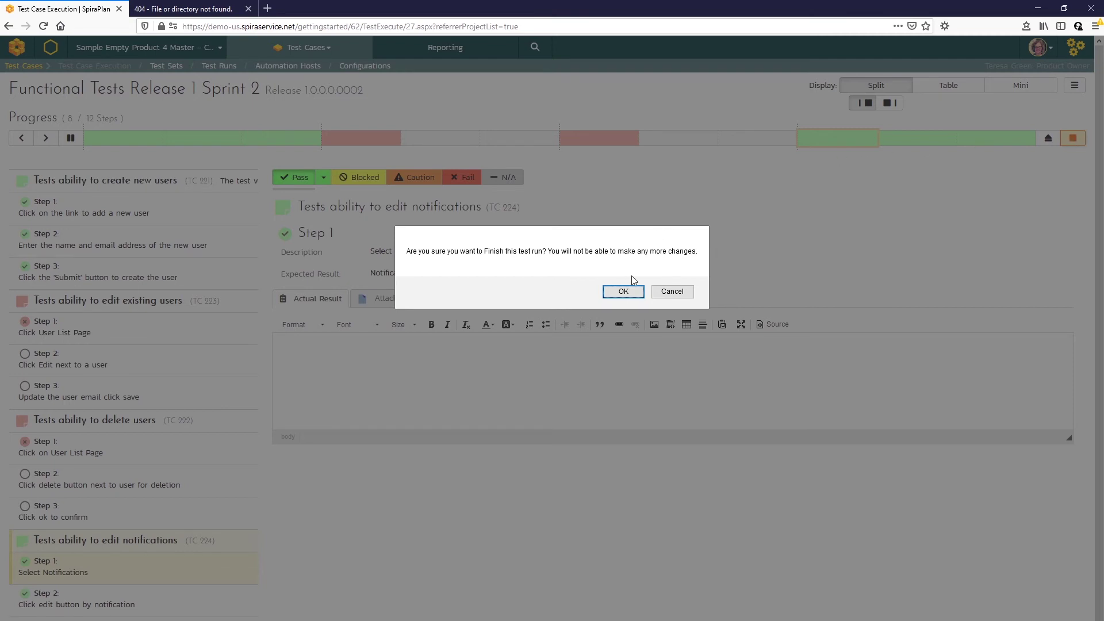
left_click(623, 292)
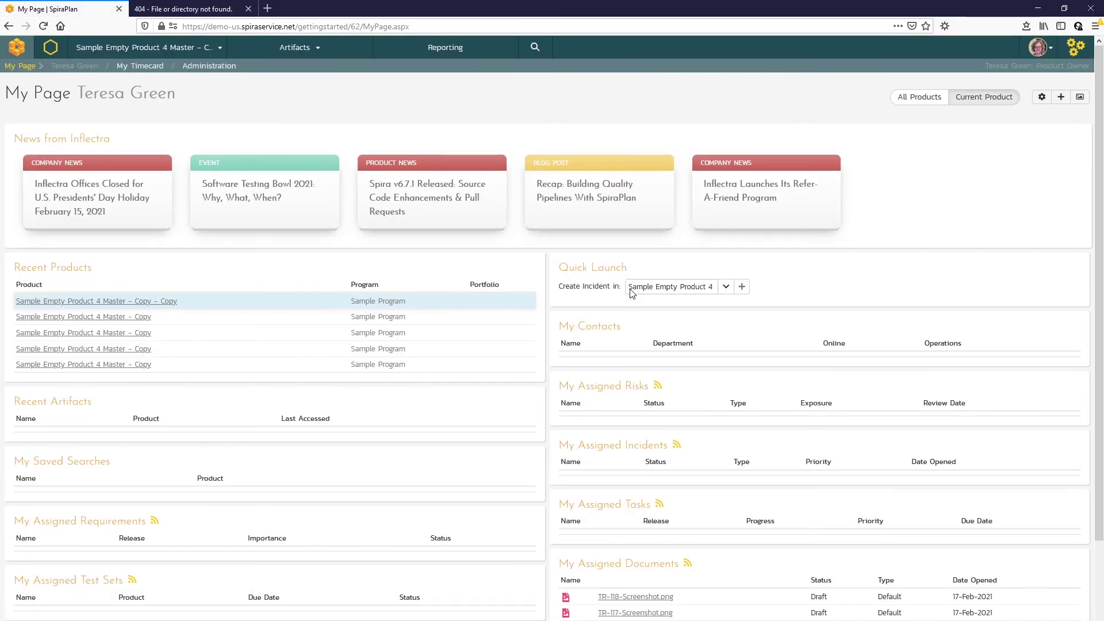
scroll(486, 438, "down", 2)
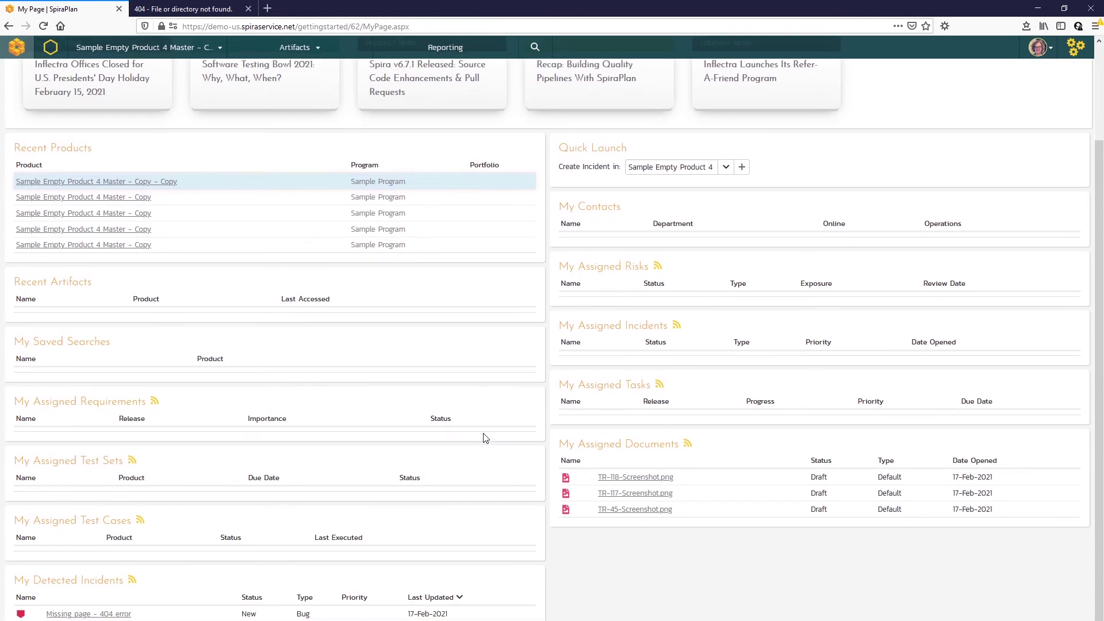
scroll(486, 438, "down", 1)
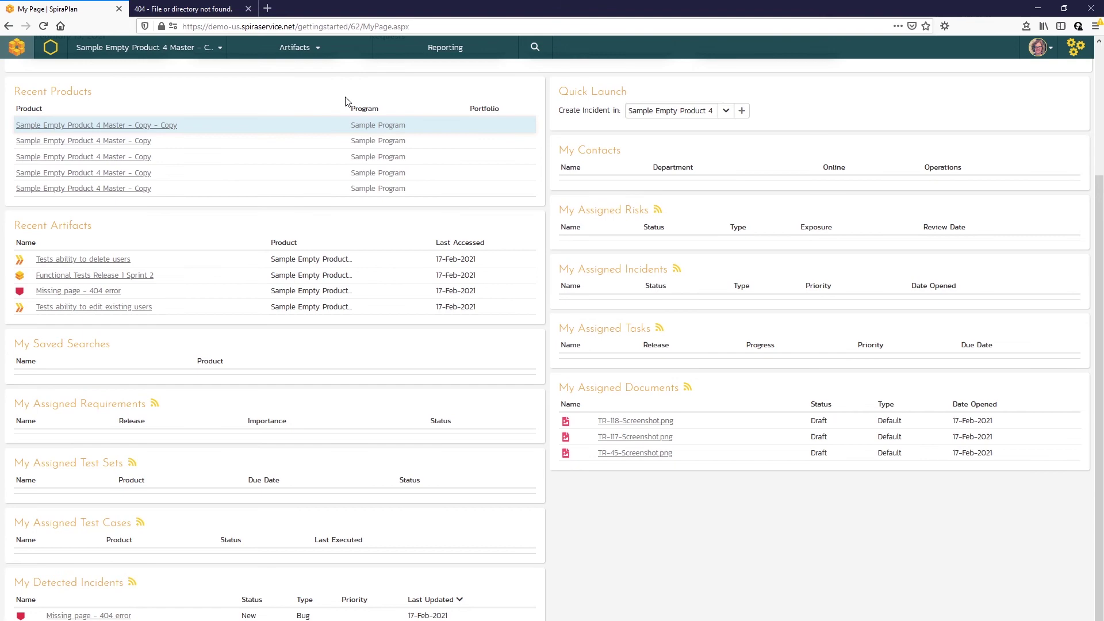
Step: Show the Functional Tests test case list, where two test cases passed and two failed
left_click(316, 49)
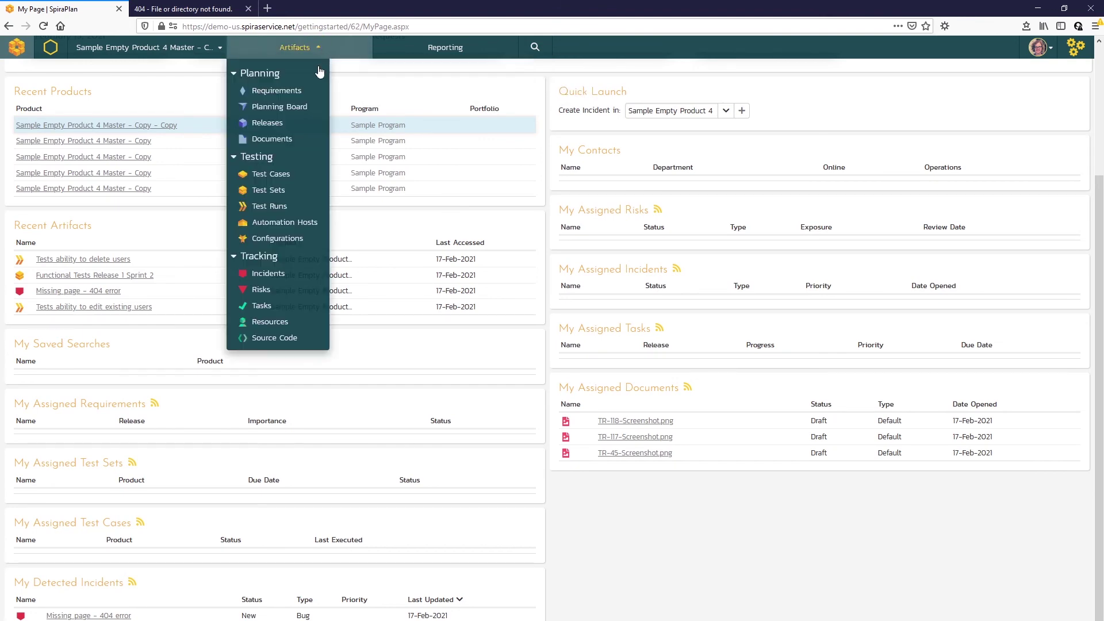
left_click(290, 176)
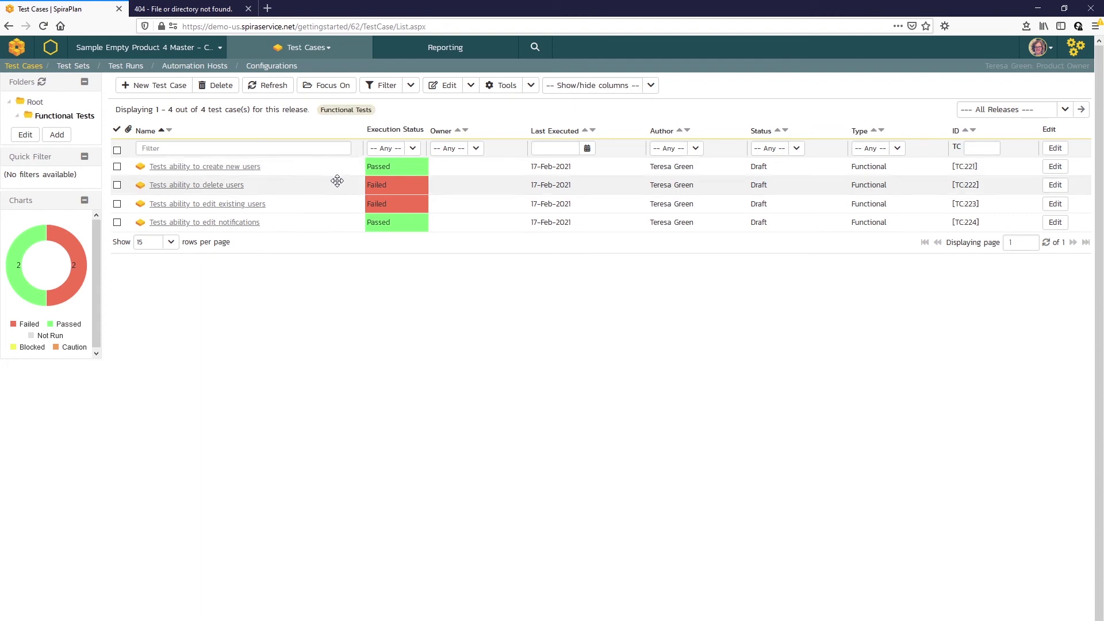
left_click_drag(361, 191, 360, 241)
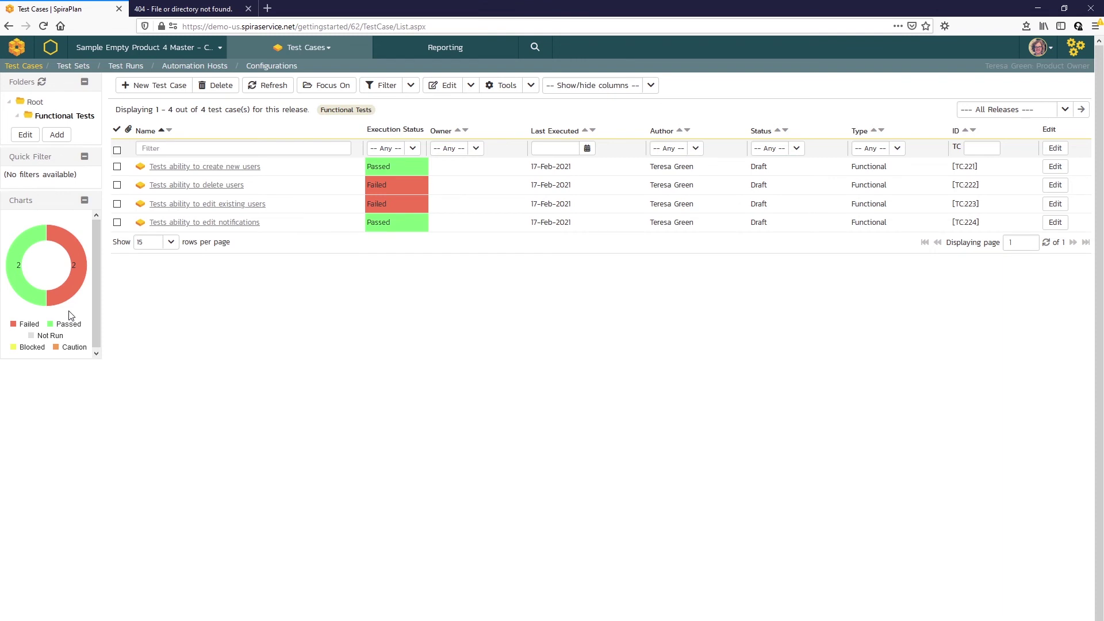
Step: Open failed run TR118 'Tests ability to delete users' from test set Functional Tests Release 1 Sprint 2
left_click(320, 51)
left_click(268, 190)
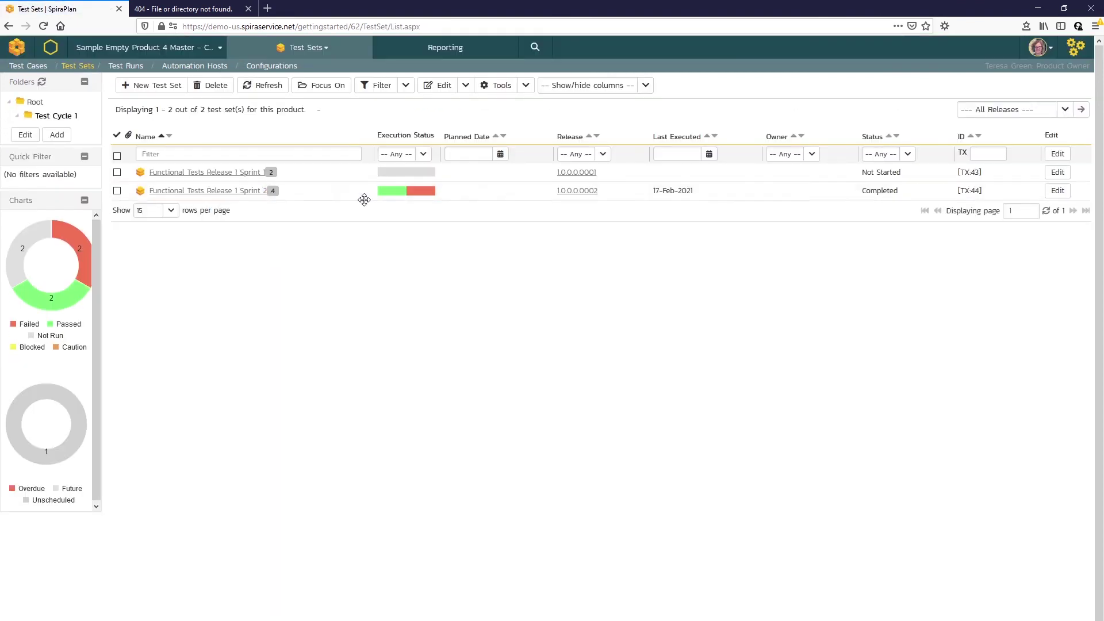
mouse_move(387, 193)
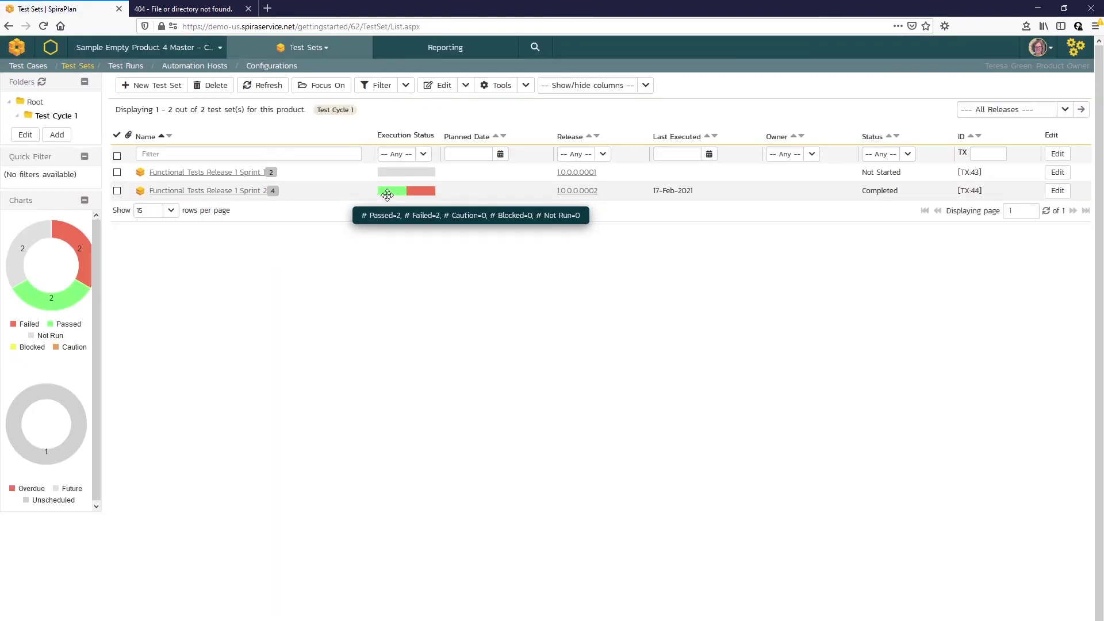
left_click(233, 194)
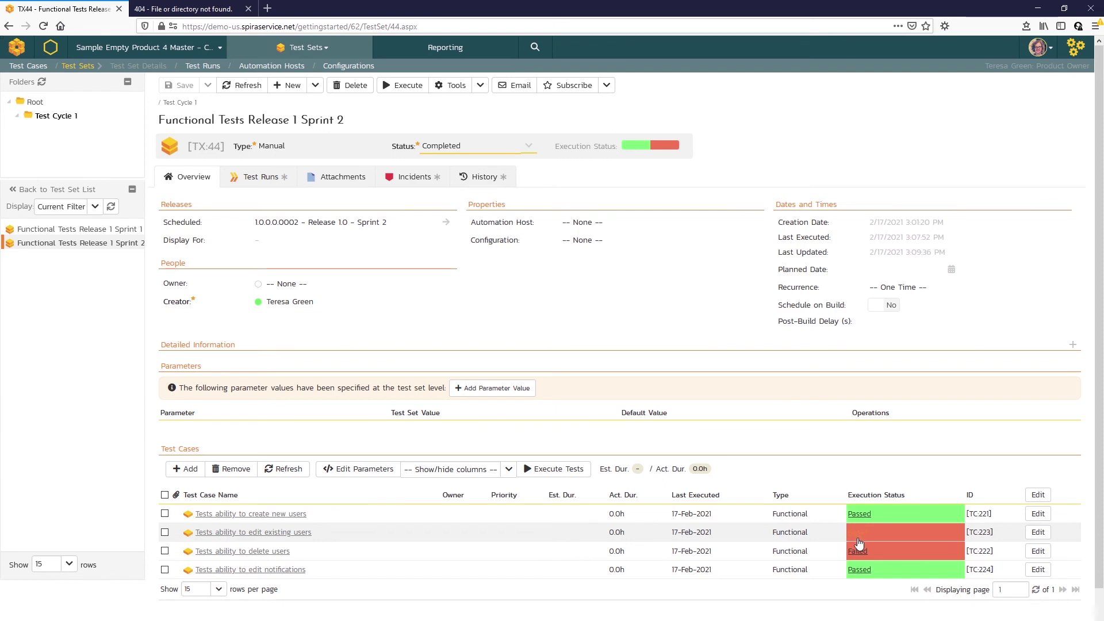
left_click(257, 176)
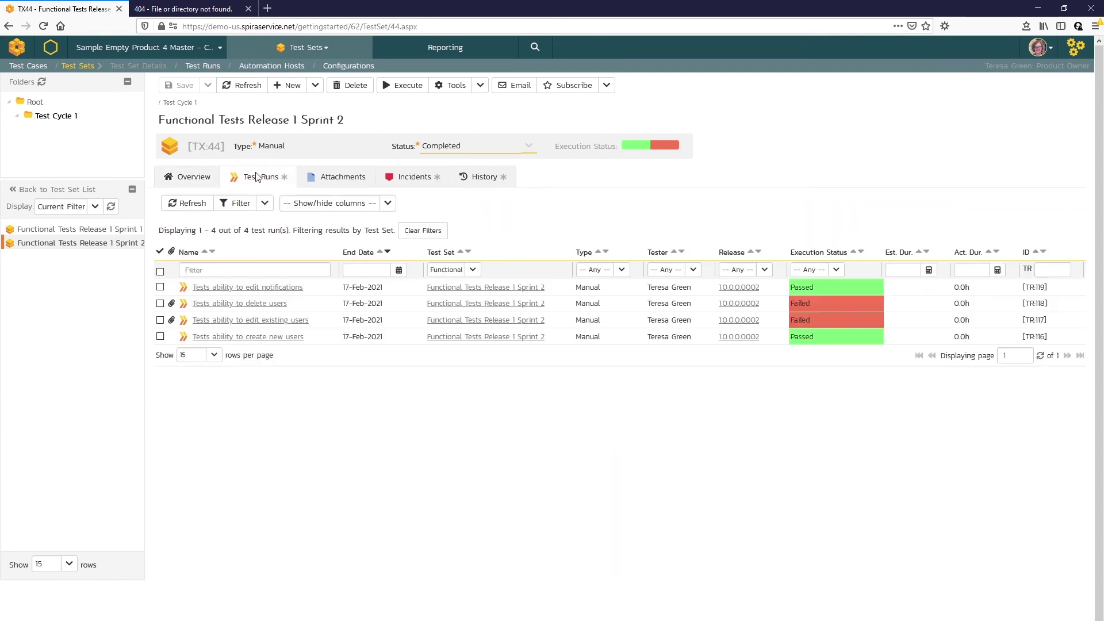
left_click(223, 303)
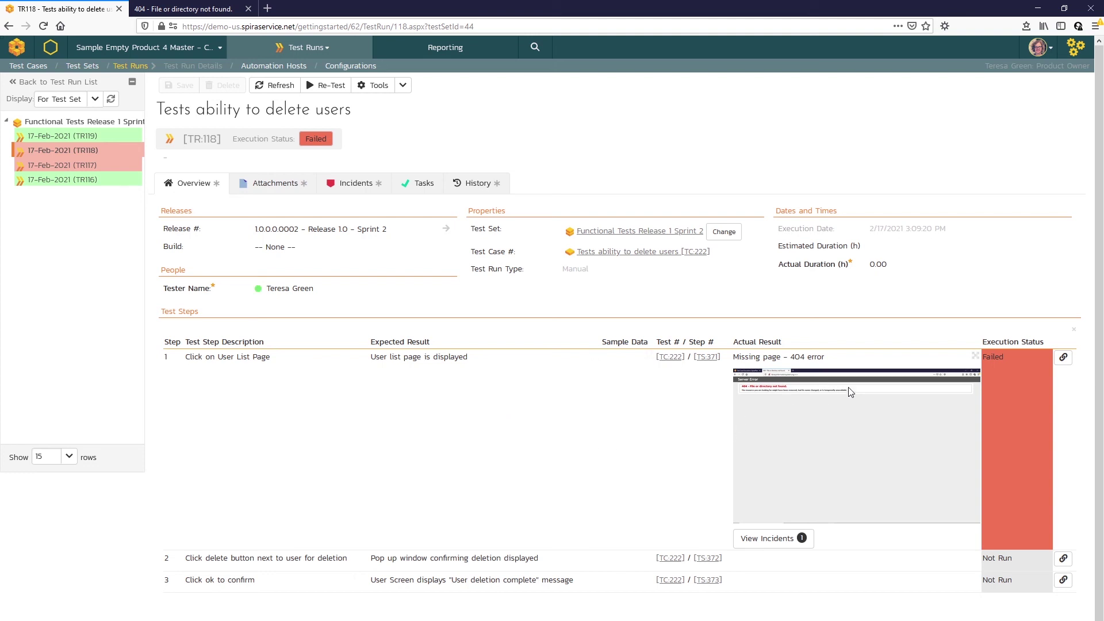
Step: View step 1's full-size screenshot, then list TR118's linked incident IN77 'Missing page - 404 error'
left_click(975, 357)
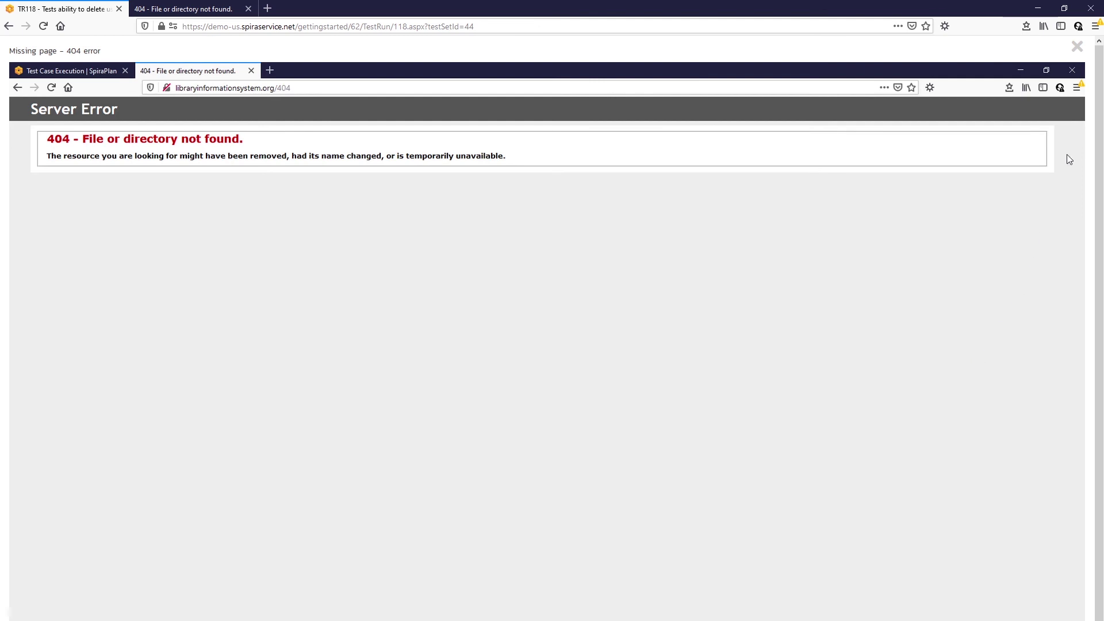
left_click(1077, 46)
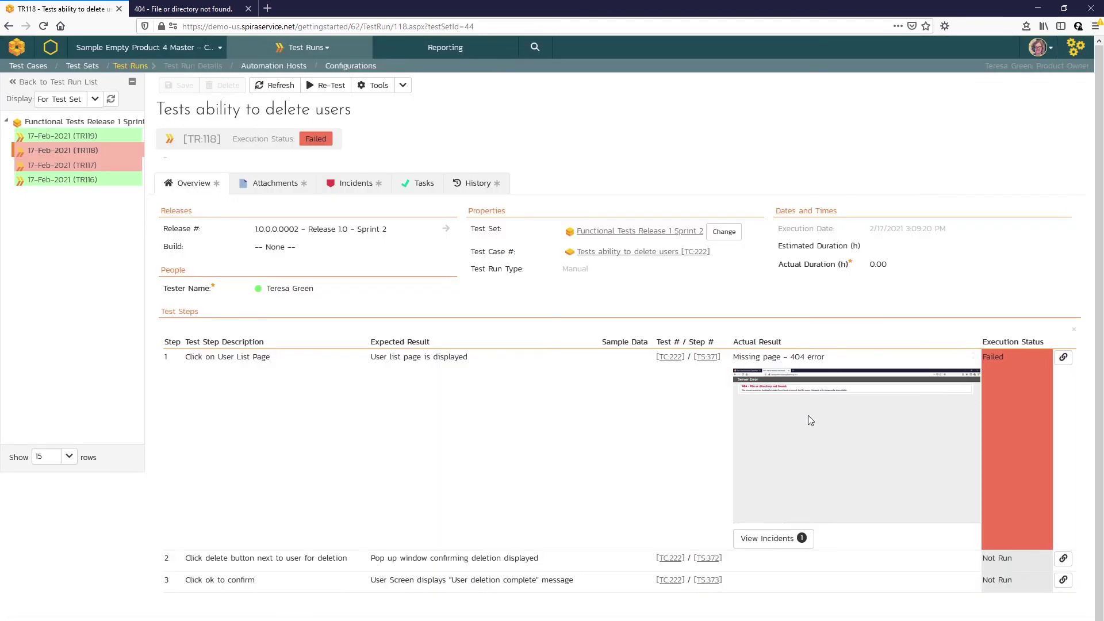
left_click(756, 540)
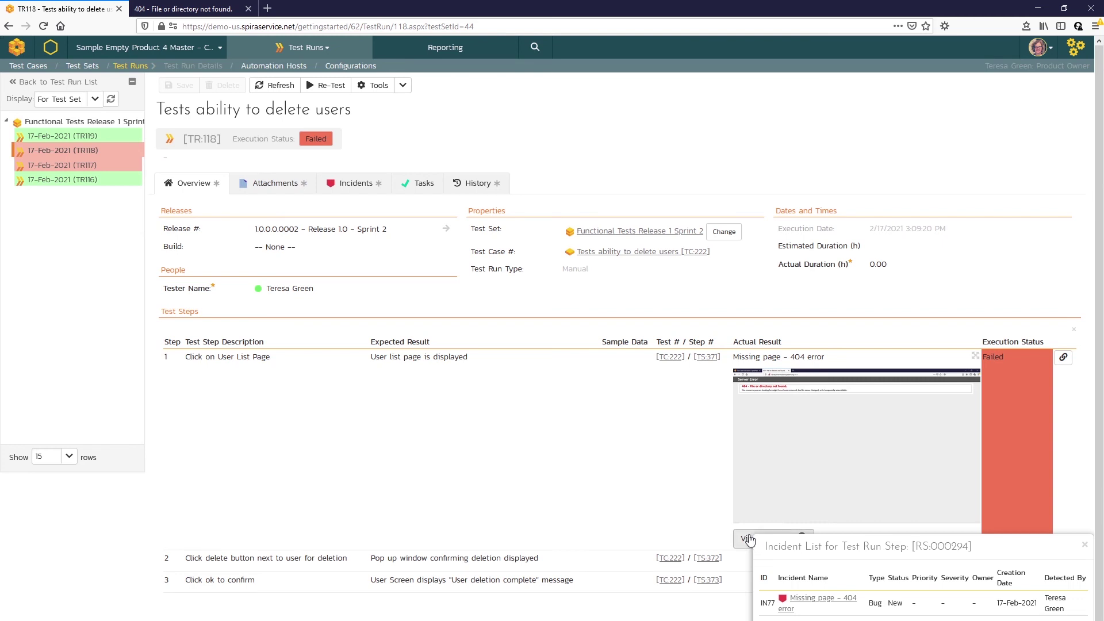
left_click(356, 185)
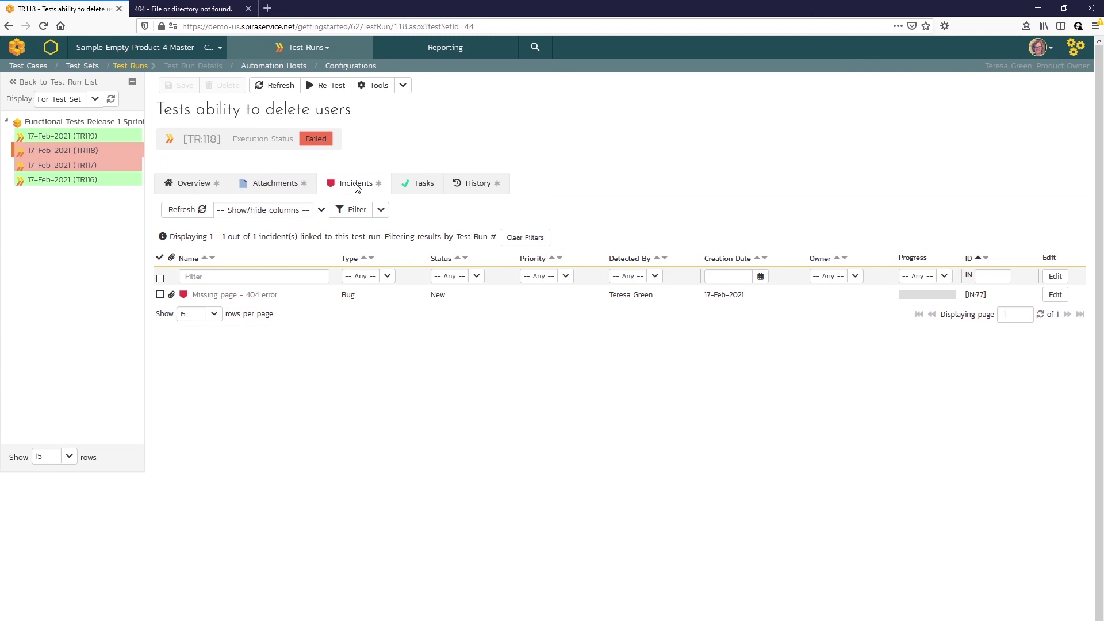
Step: Open incident IN77 and read its description, steps, results and 404 screenshot
left_click(226, 298)
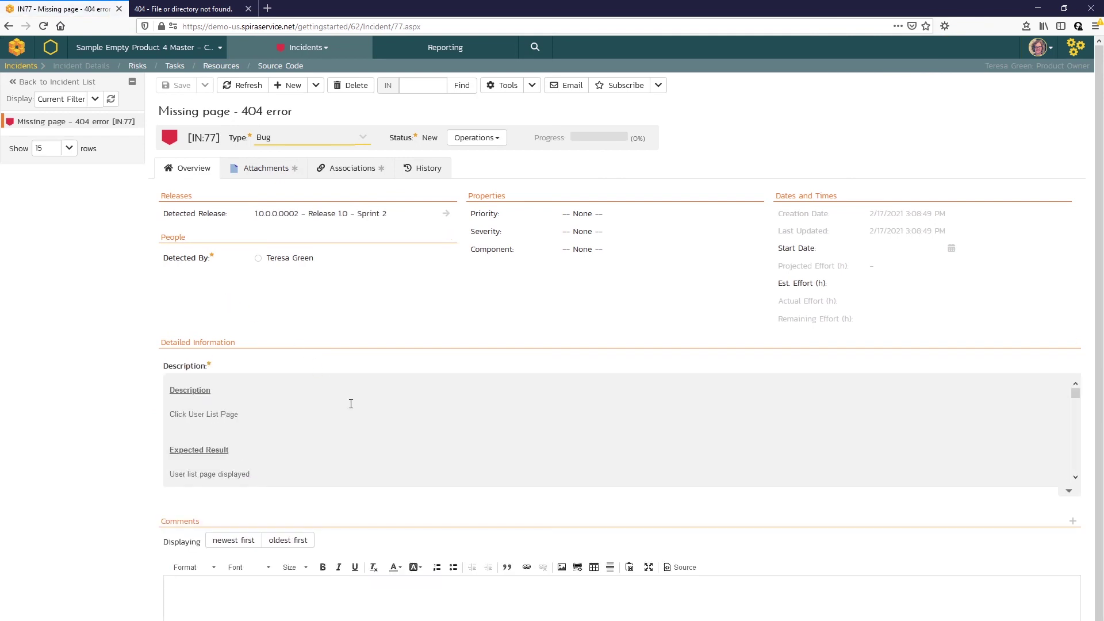
scroll(357, 404, "down", 2)
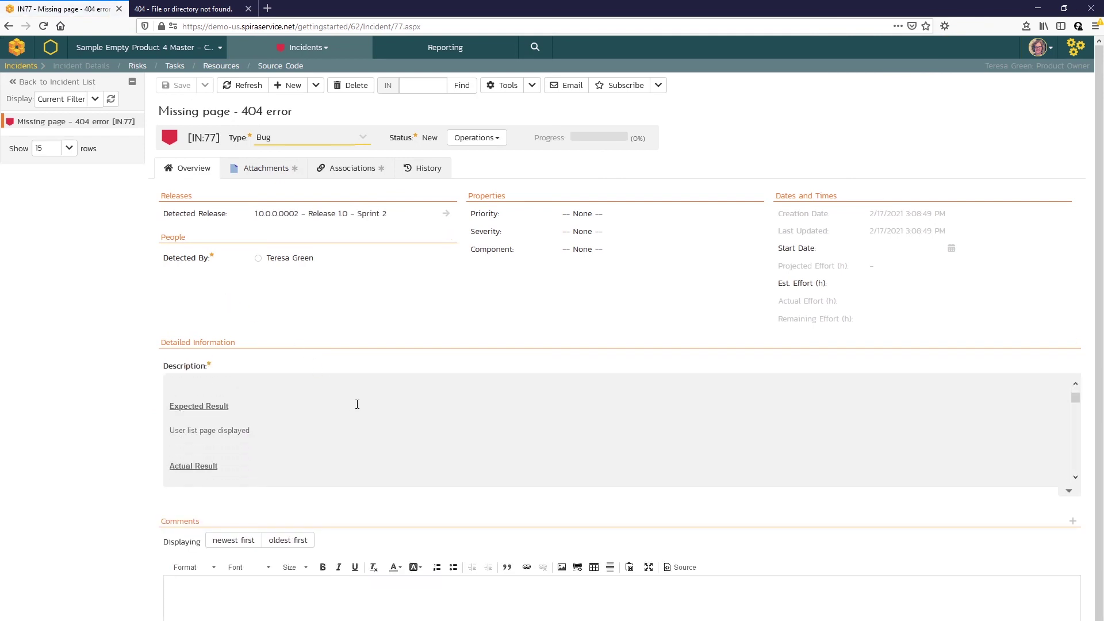
scroll(356, 404, "down", 2)
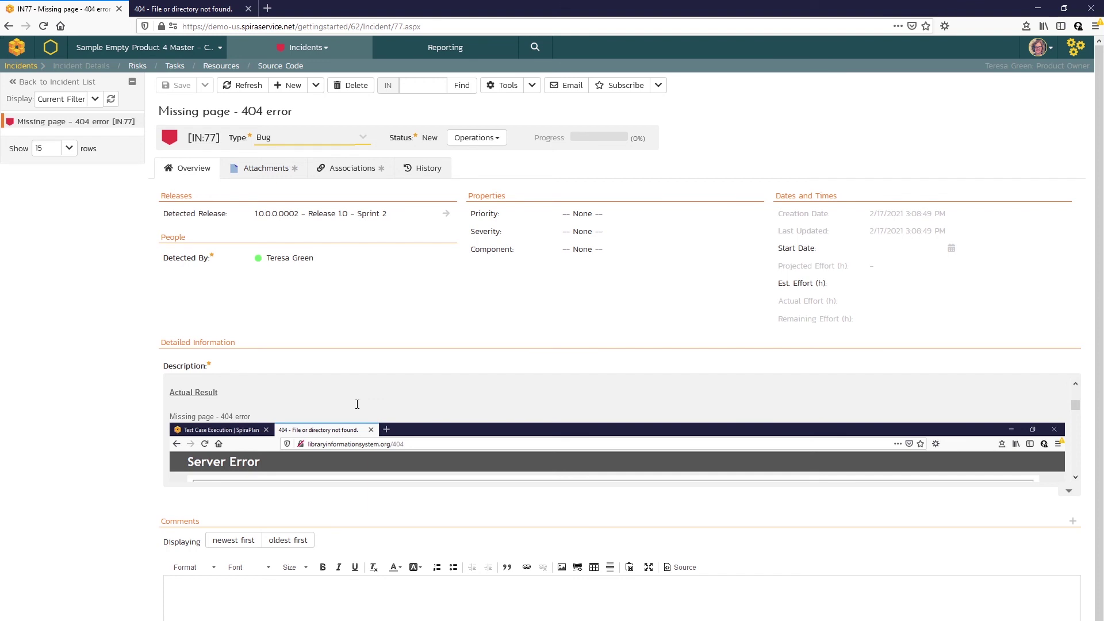
scroll(357, 404, "down", 5)
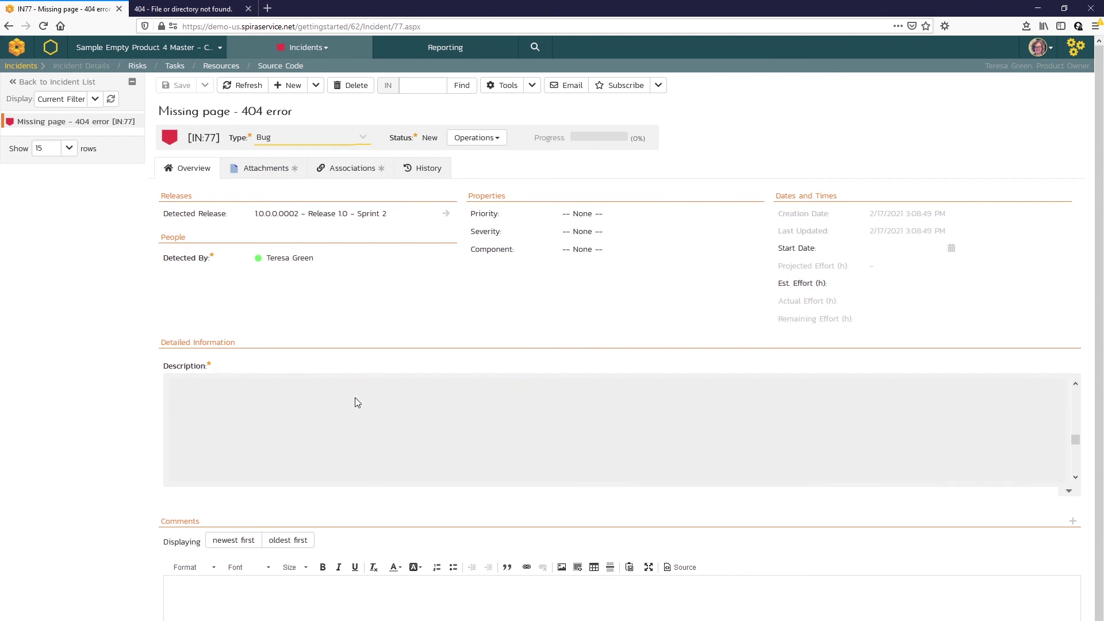
scroll(355, 399, "up", 9)
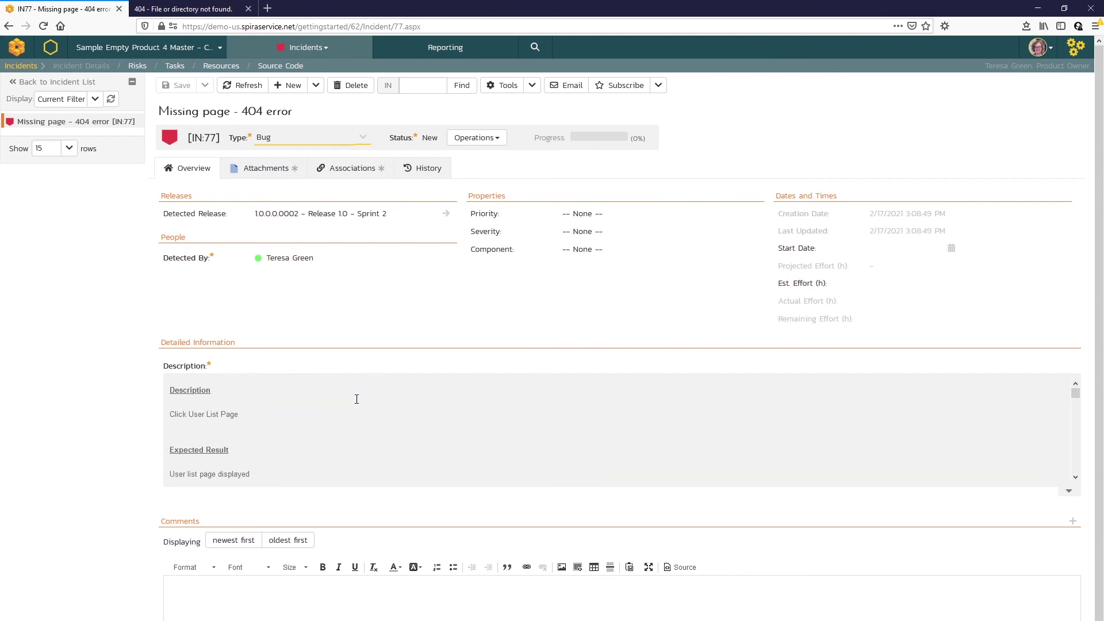